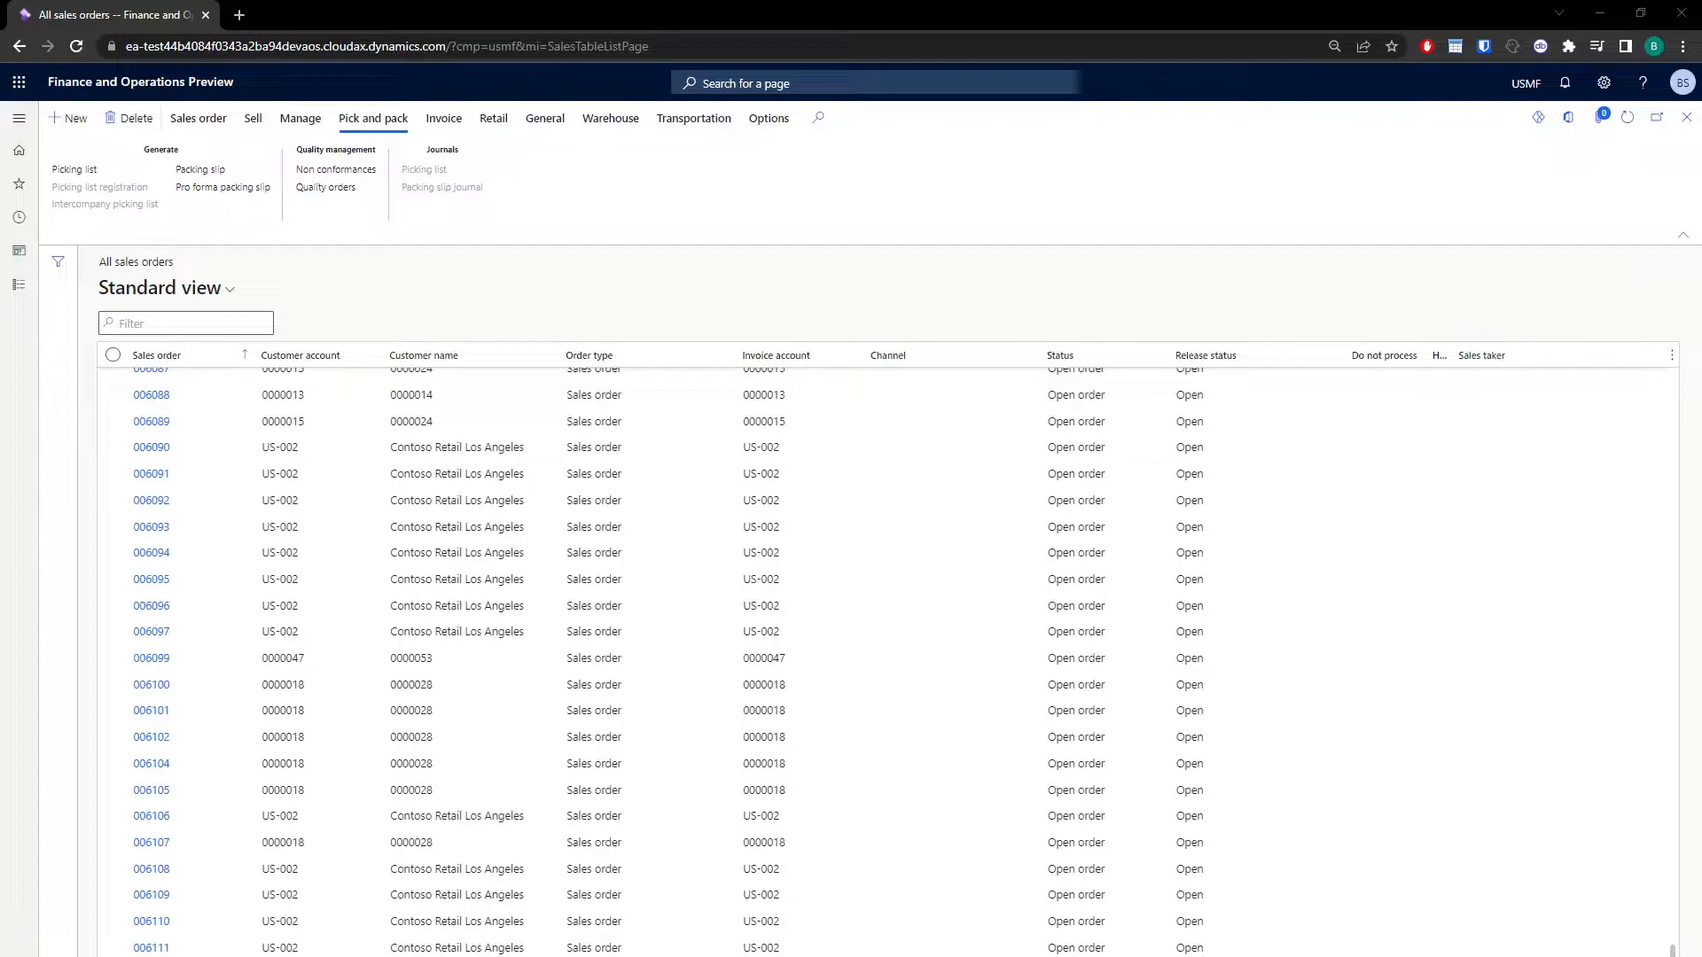
# - Open the Security Process Roles Maintain page of the XPLUS Security Setup Wizard in System administration
pyautogui.moveTo(0, 434); pyautogui.dragTo(1064, 281)
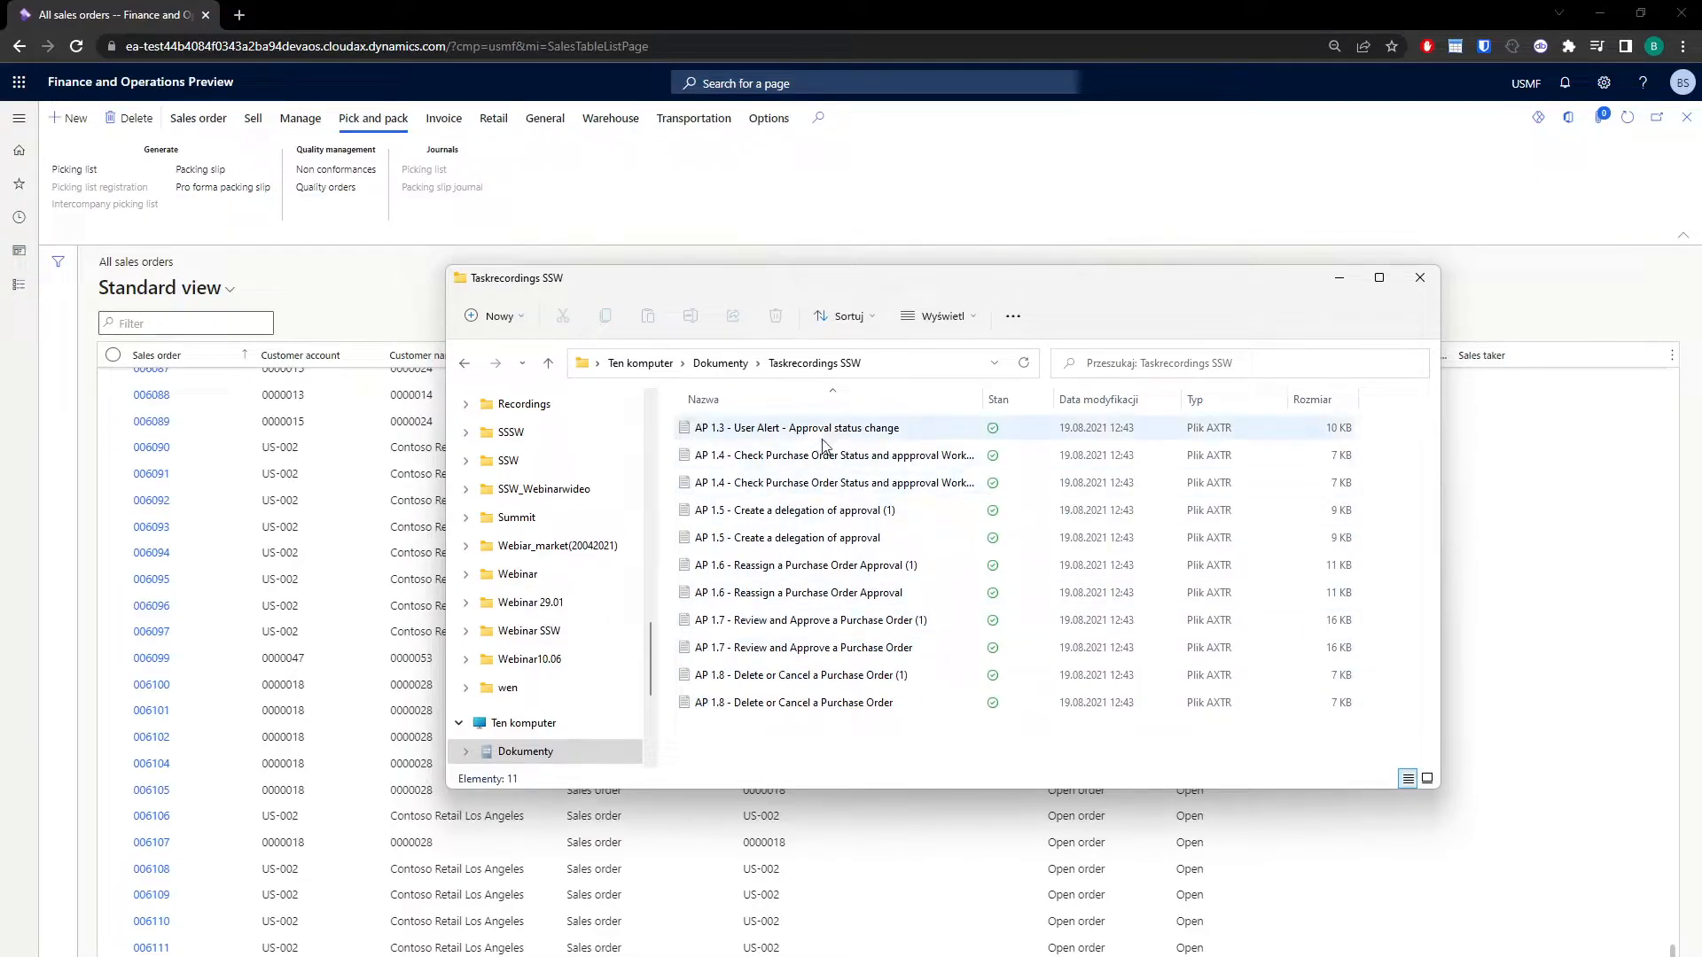
pyautogui.click(19, 284)
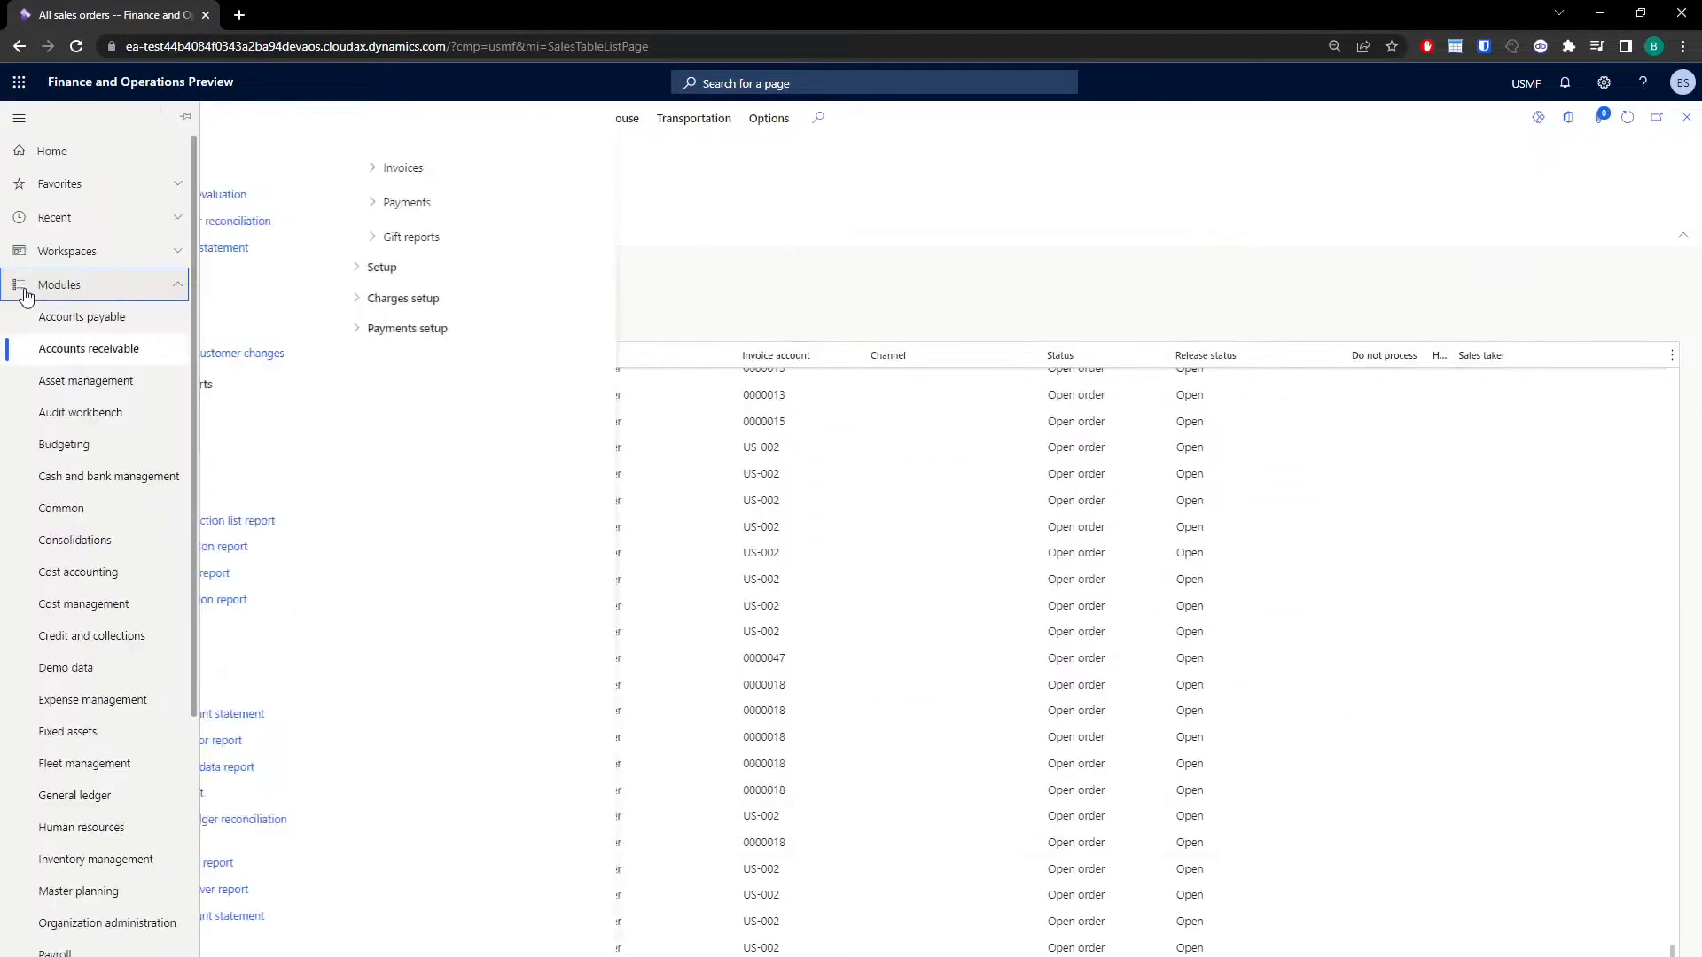
pyautogui.scroll(-5, 105, 776)
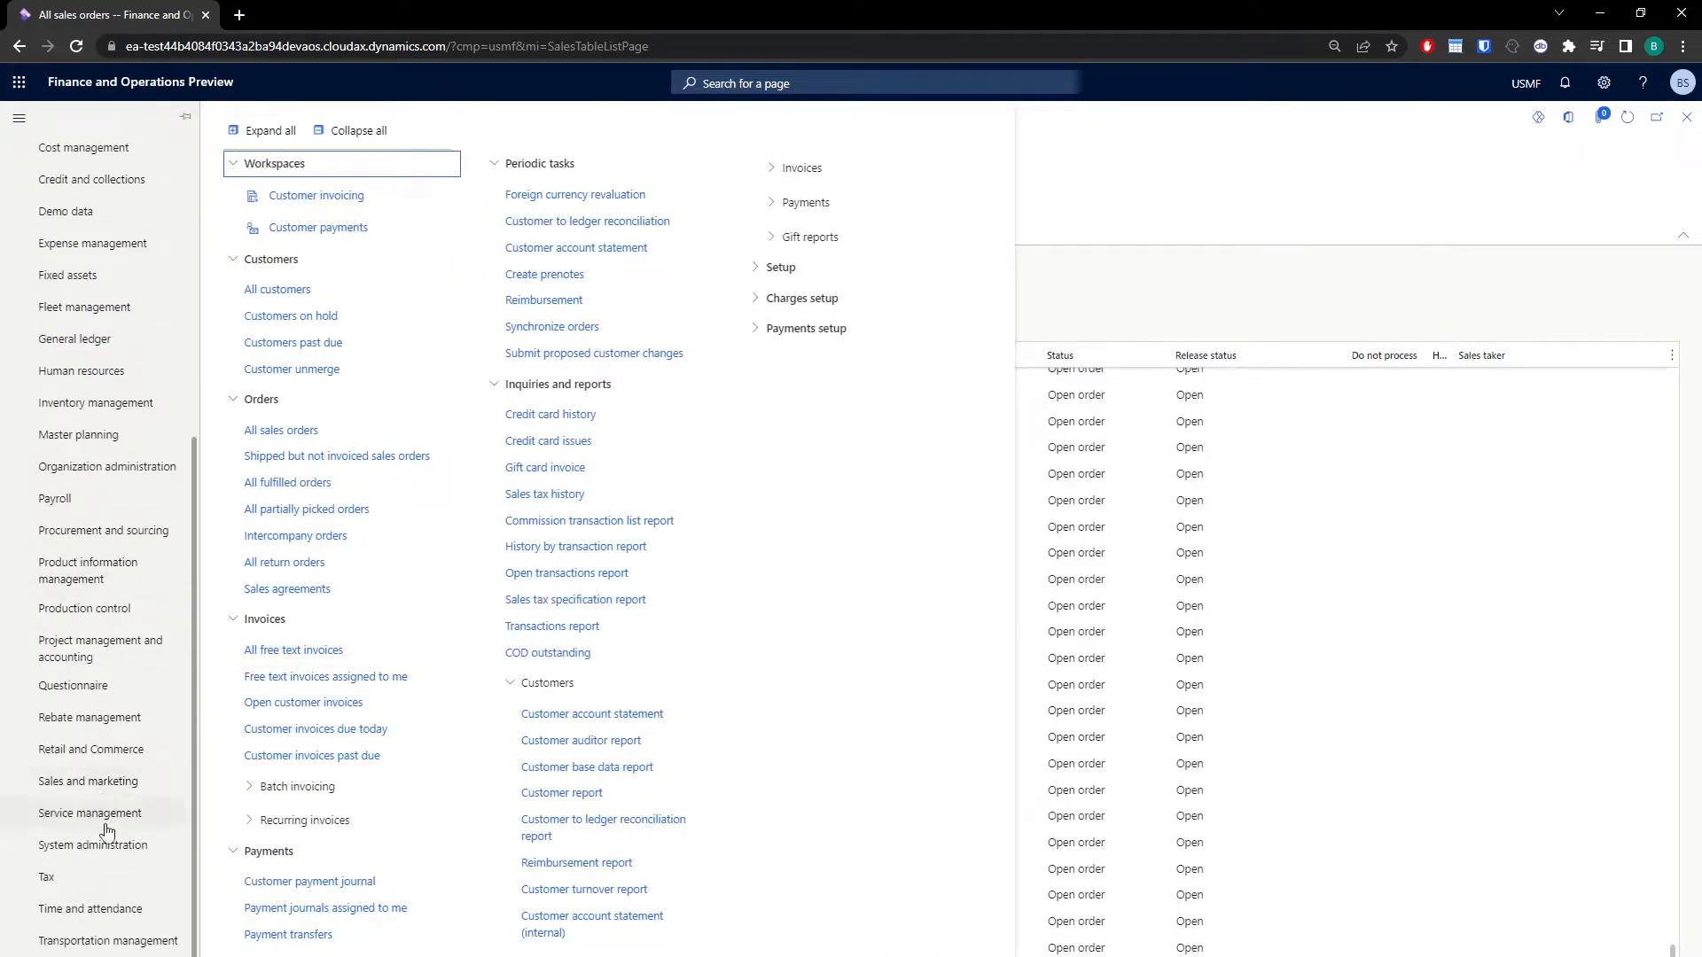
pyautogui.click(116, 855)
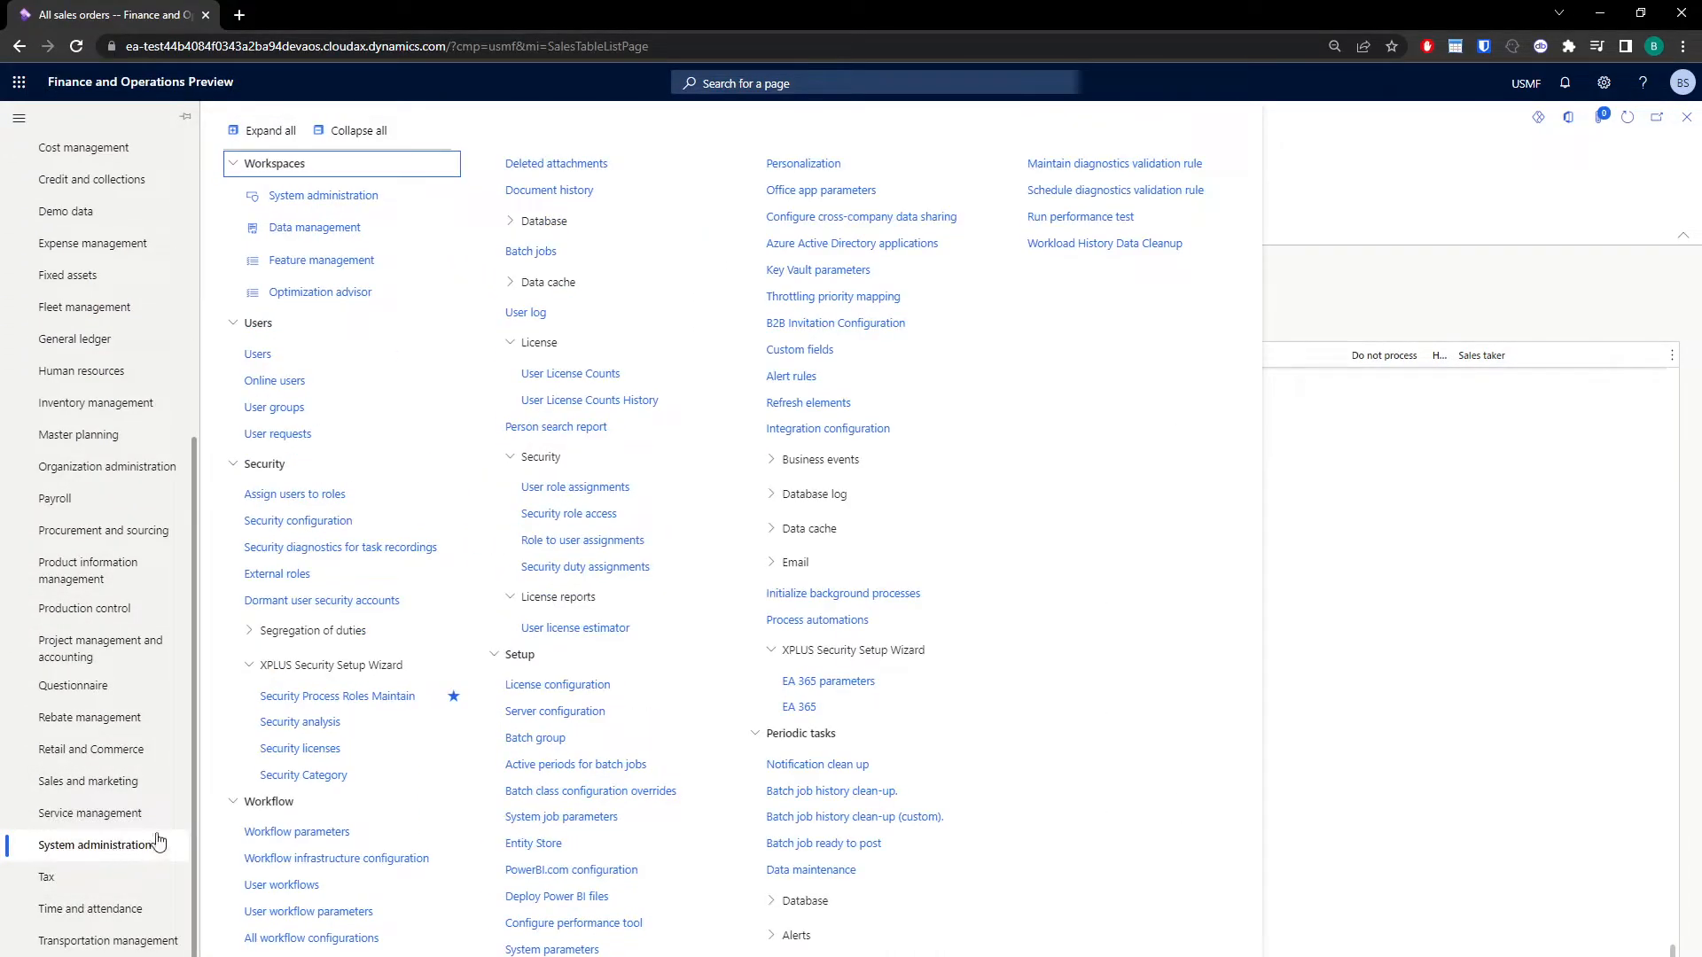
pyautogui.click(310, 697)
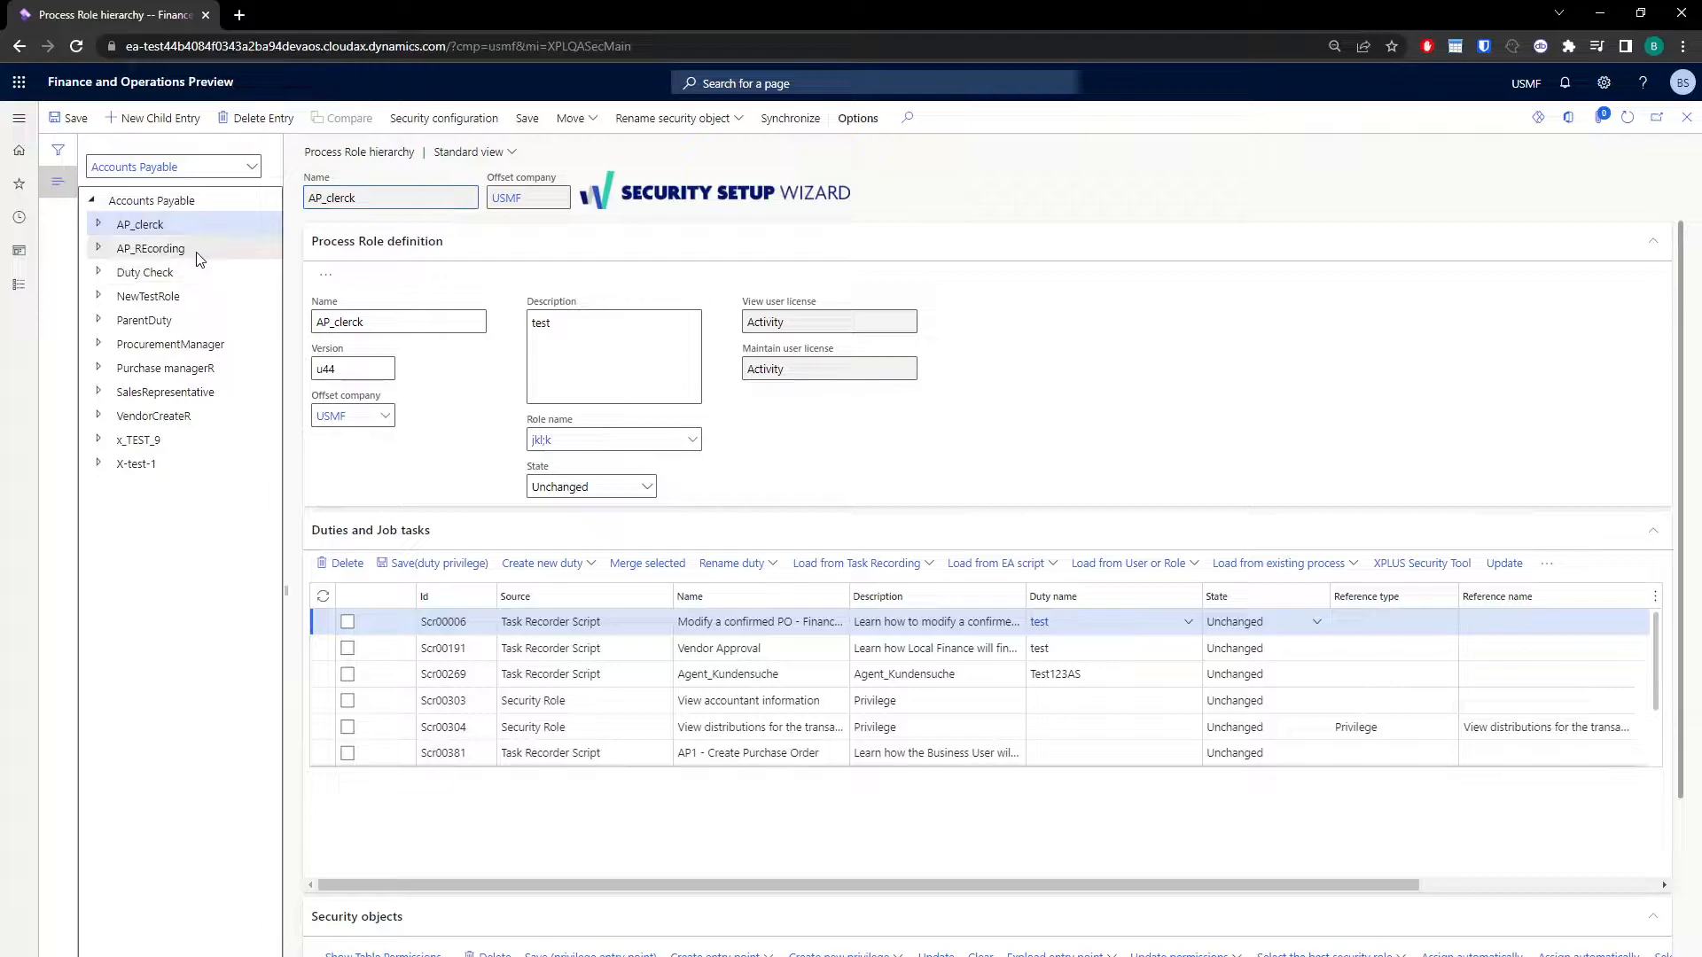
# - Create a child process role named SessionManager under Accounts Payable
pyautogui.click(172, 200)
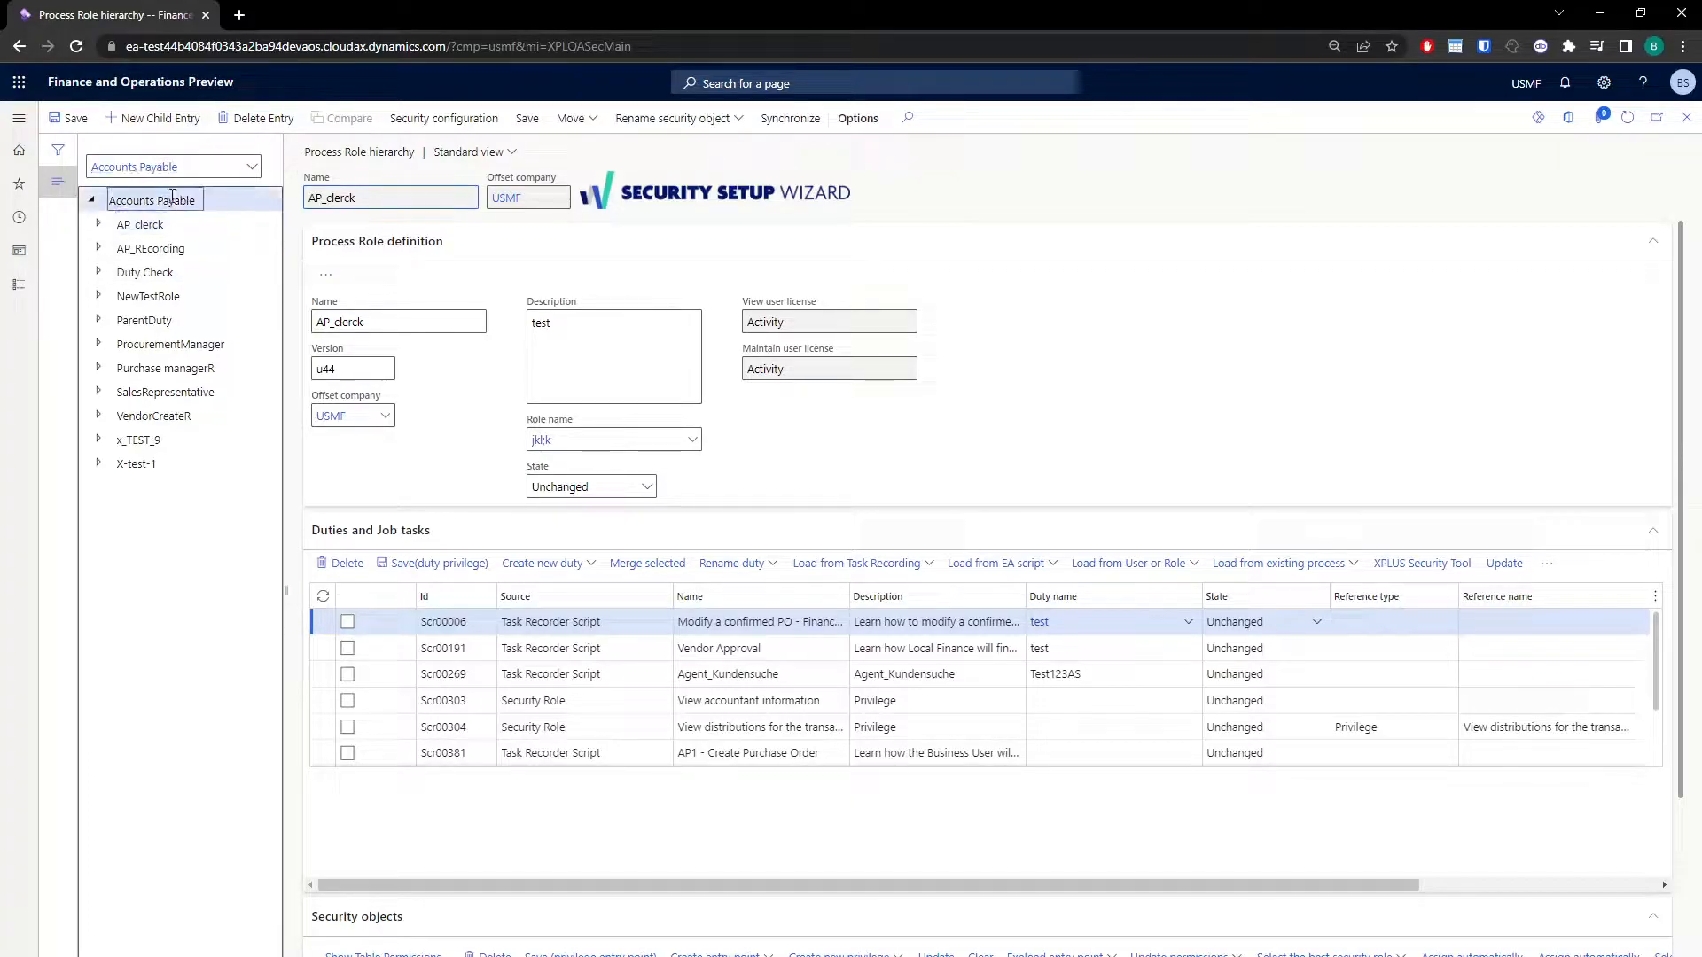
pyautogui.click(160, 118)
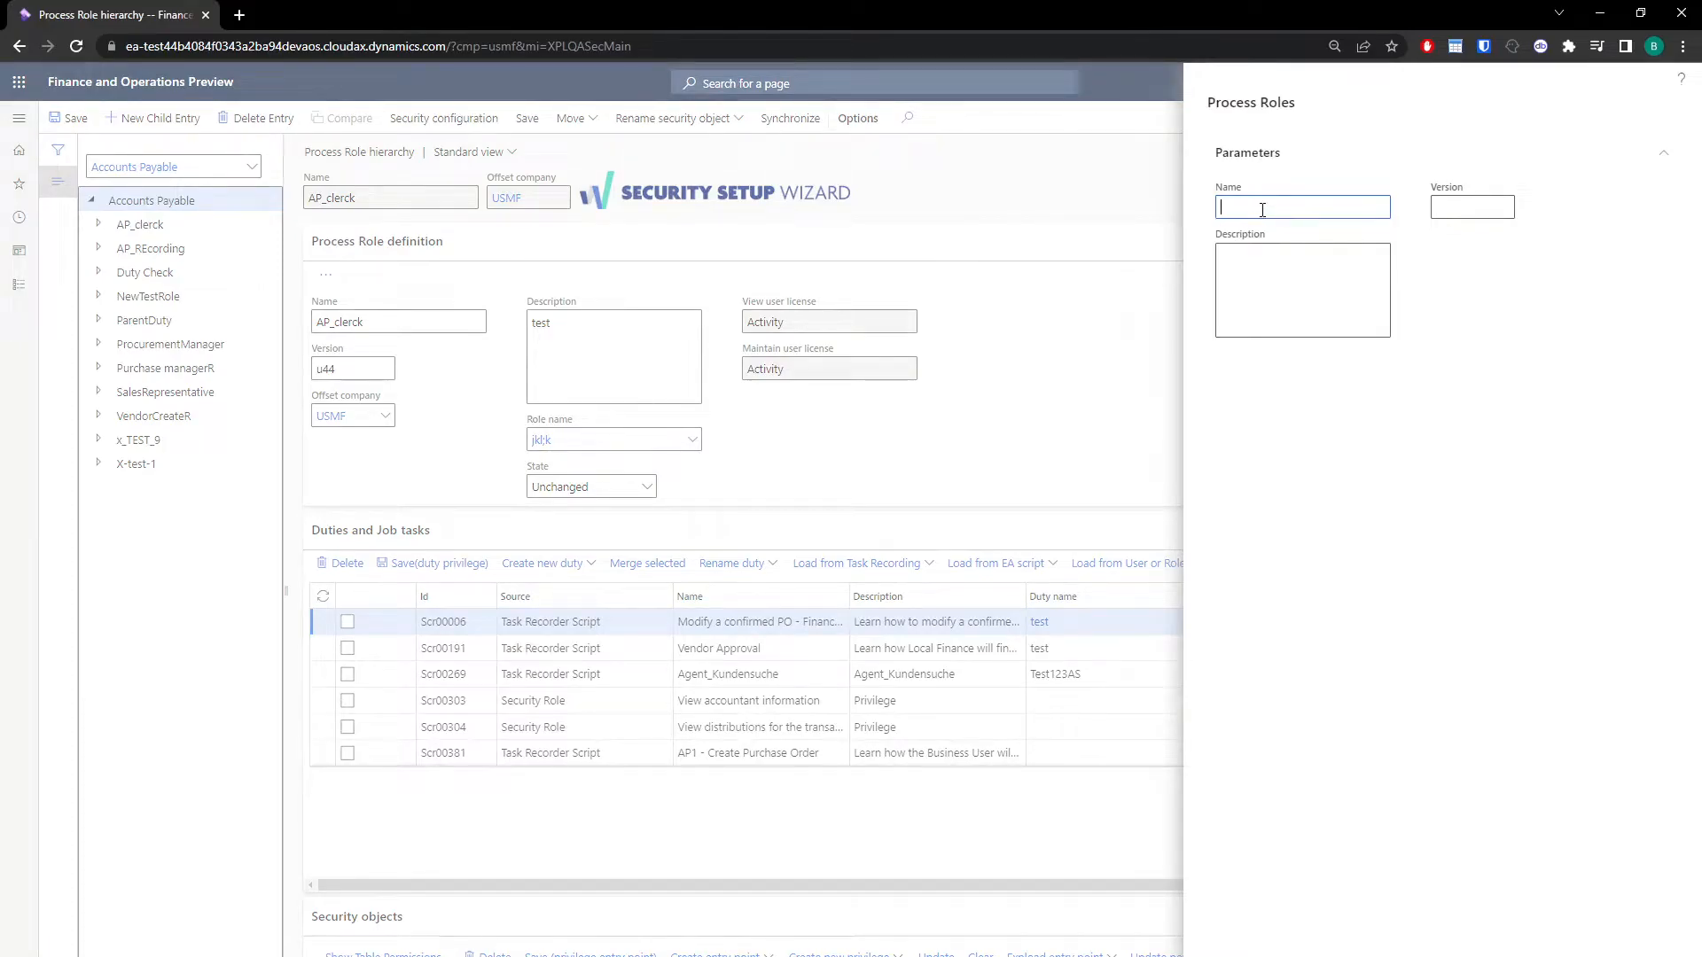
pyautogui.write('SessionManager')
pyautogui.press('Return')
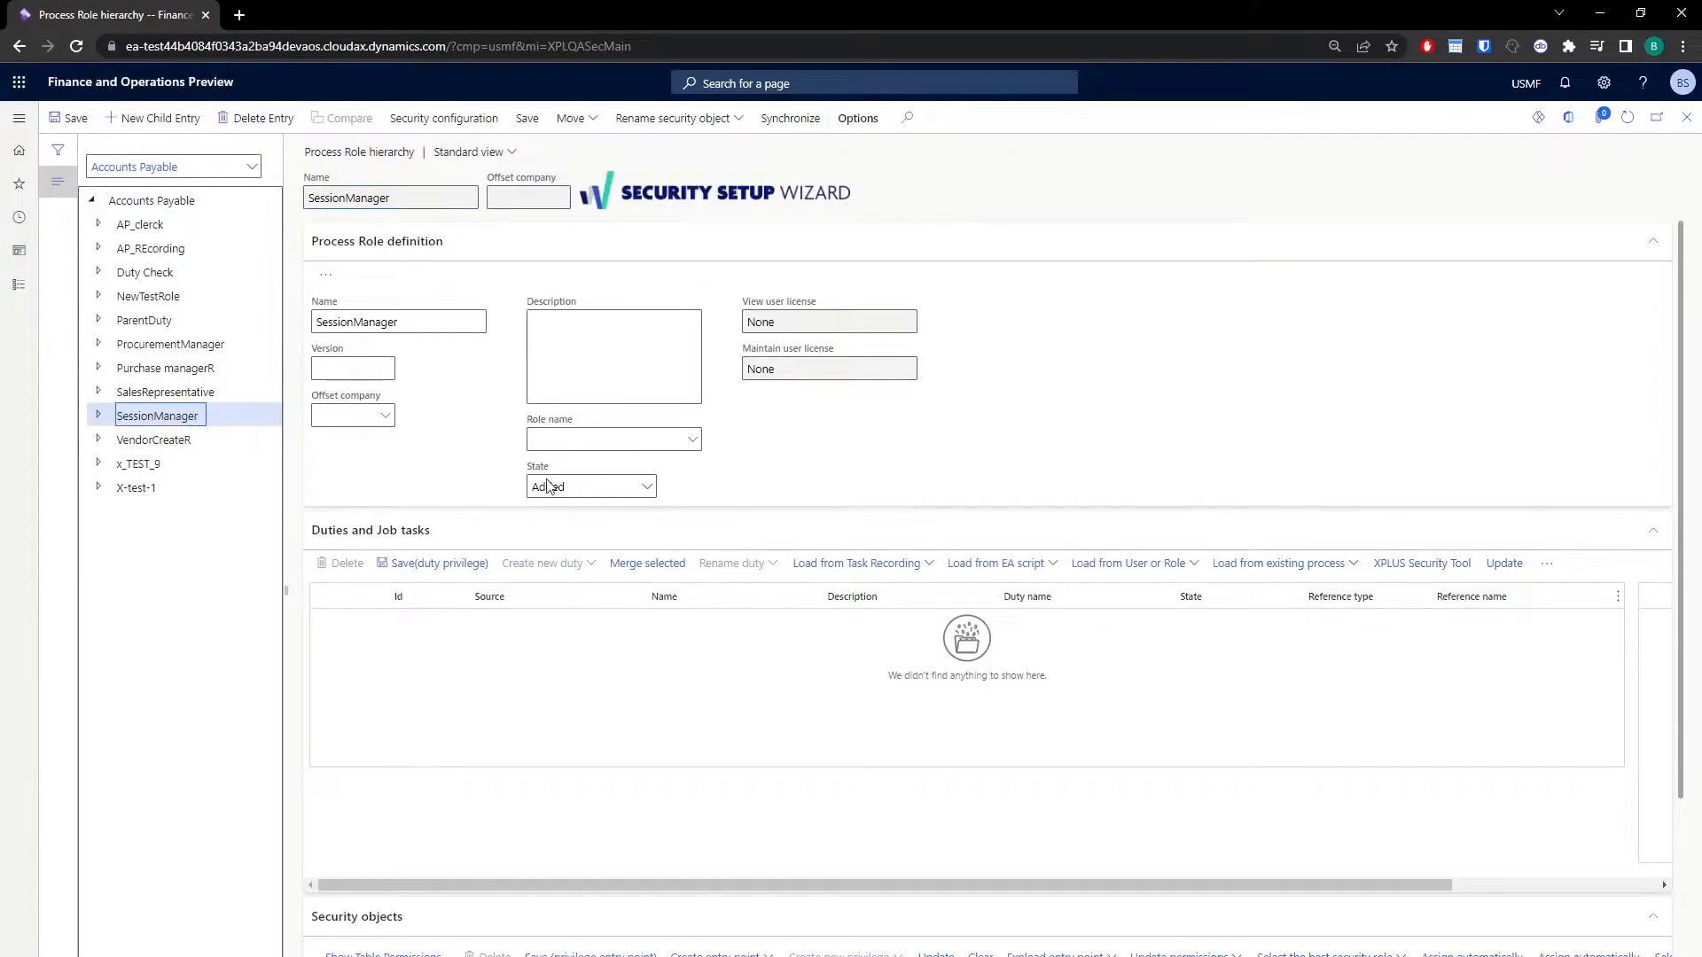
# - Choose the task recording "AP 1.4 - Check Purchase Order Status and appproval Workflow (1)" from Dokumenty > Taskrecordings SSW for loading into SessionManager
pyautogui.click(918, 577)
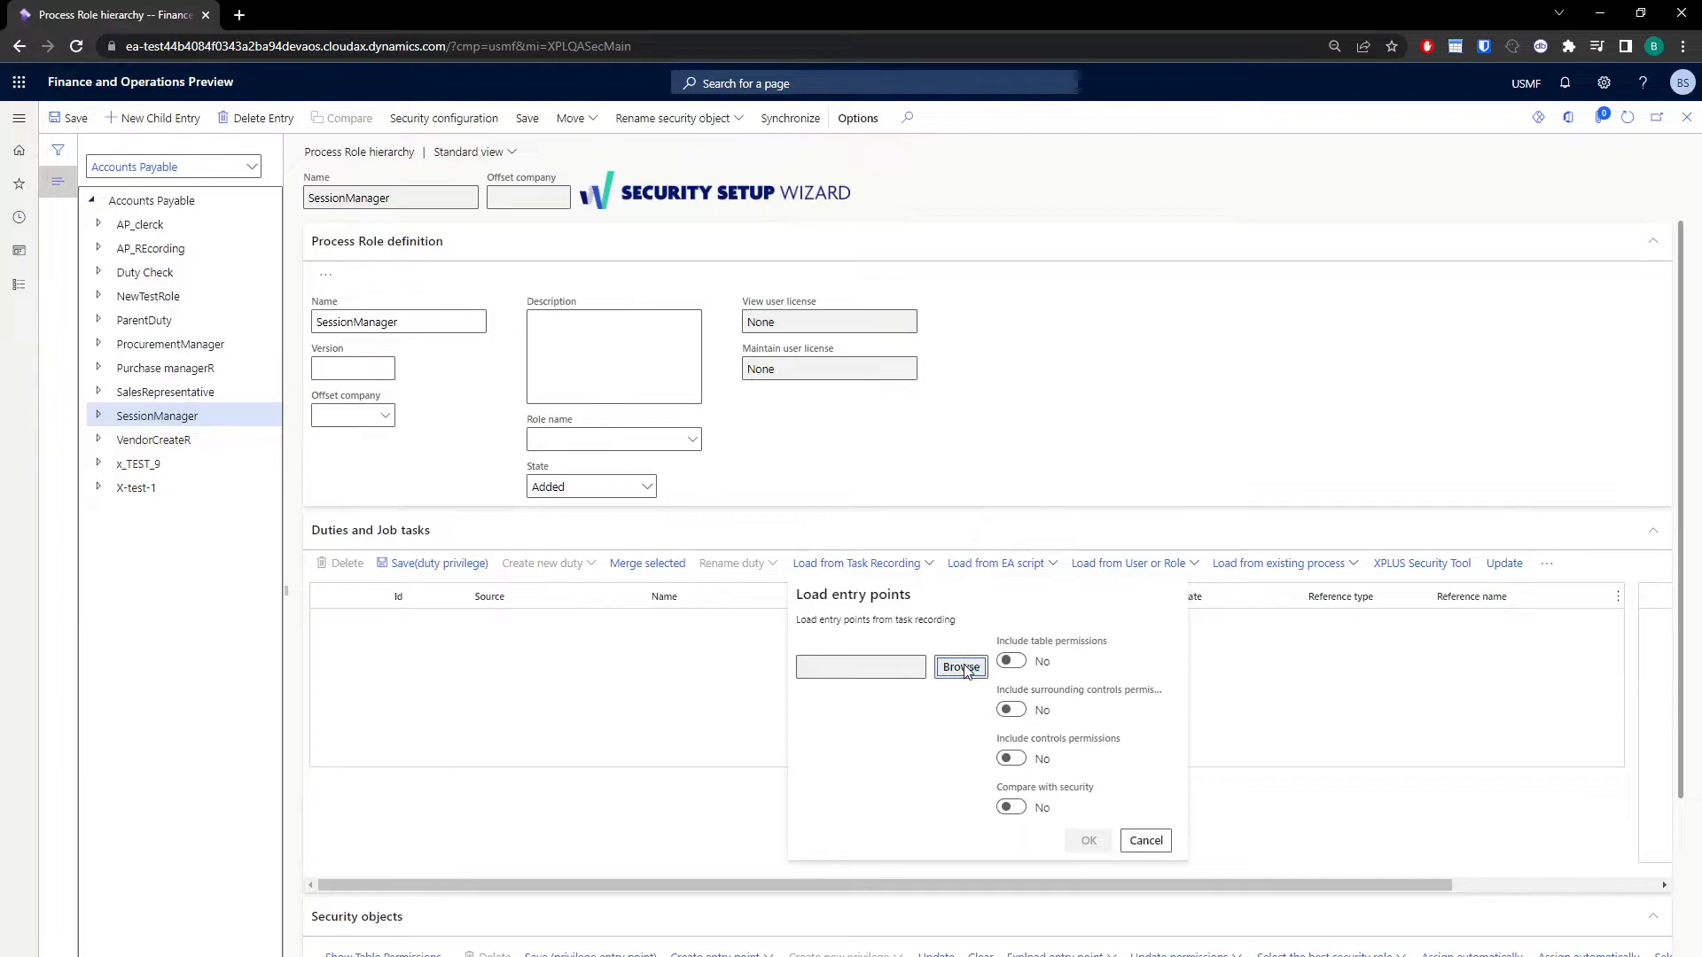
pyautogui.click(963, 669)
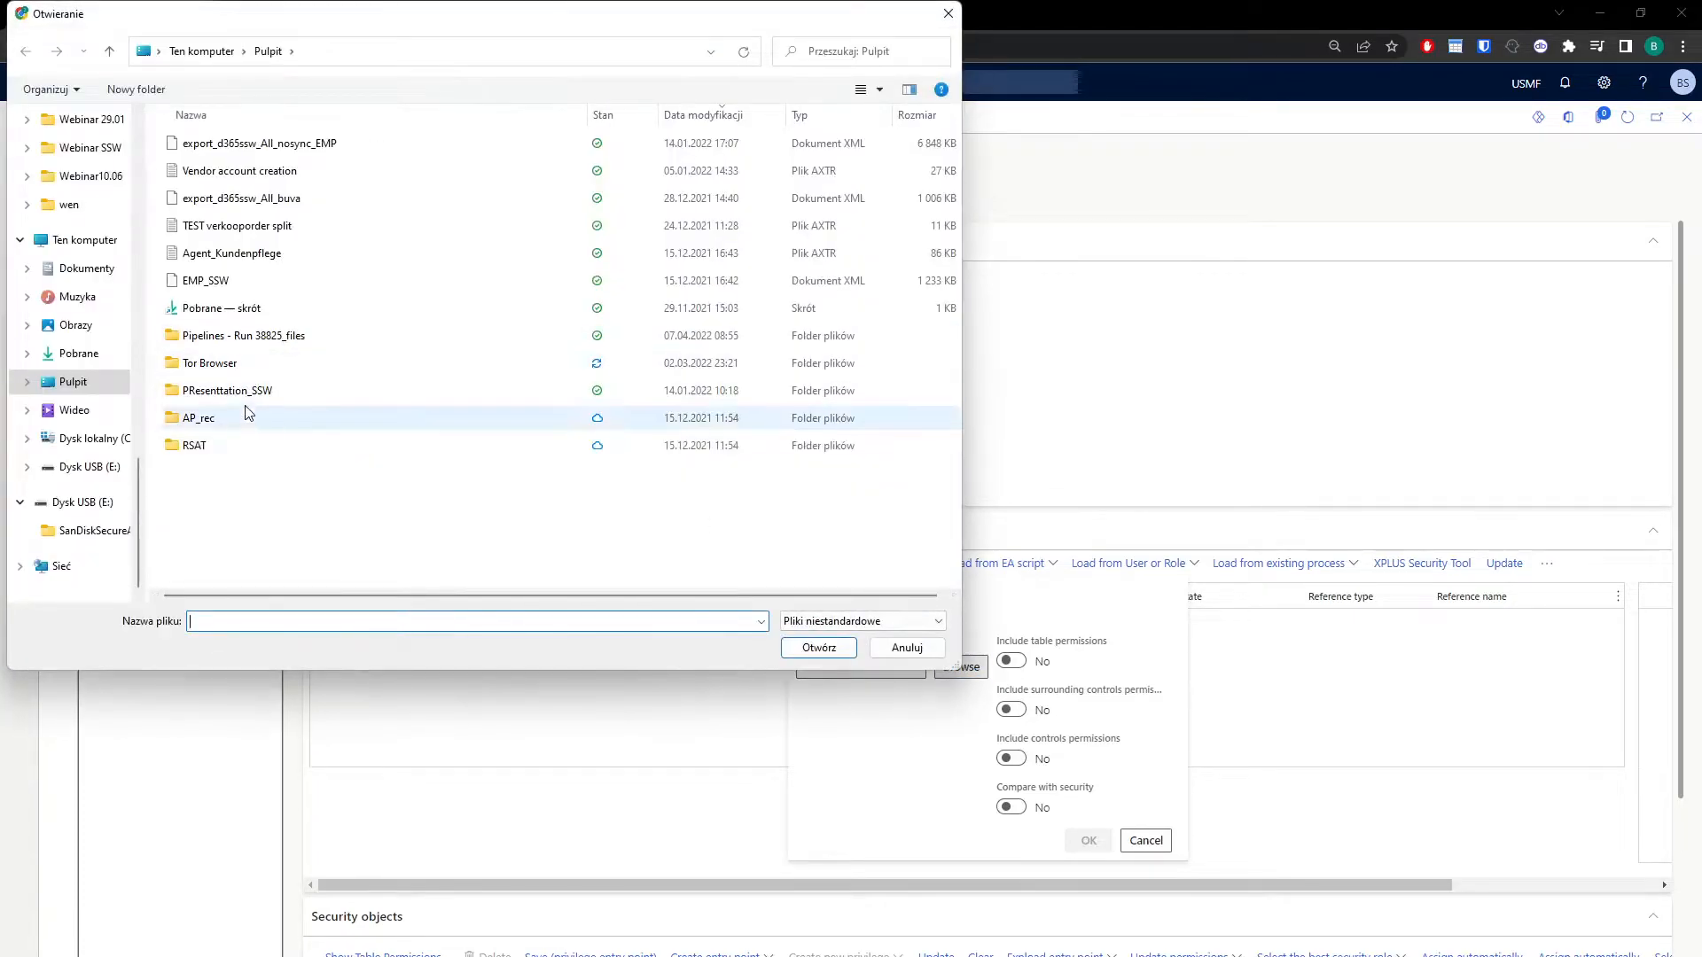
pyautogui.scroll(10, 87, 207)
pyautogui.scroll(5, 87, 204)
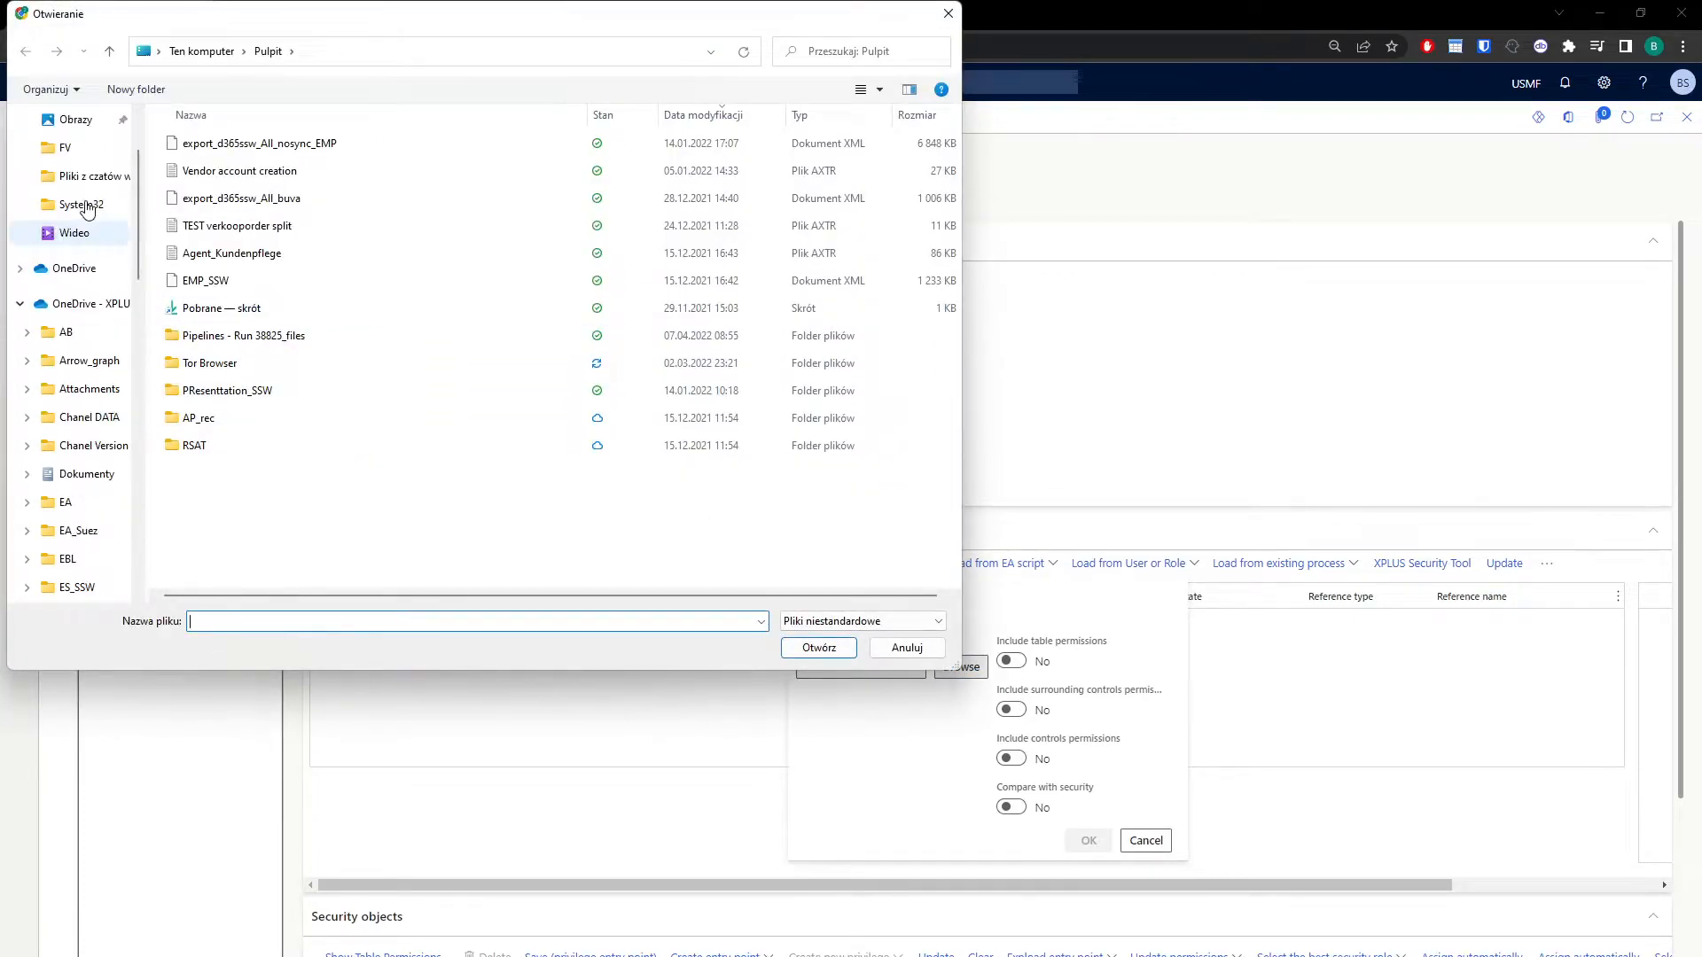
pyautogui.click(86, 211)
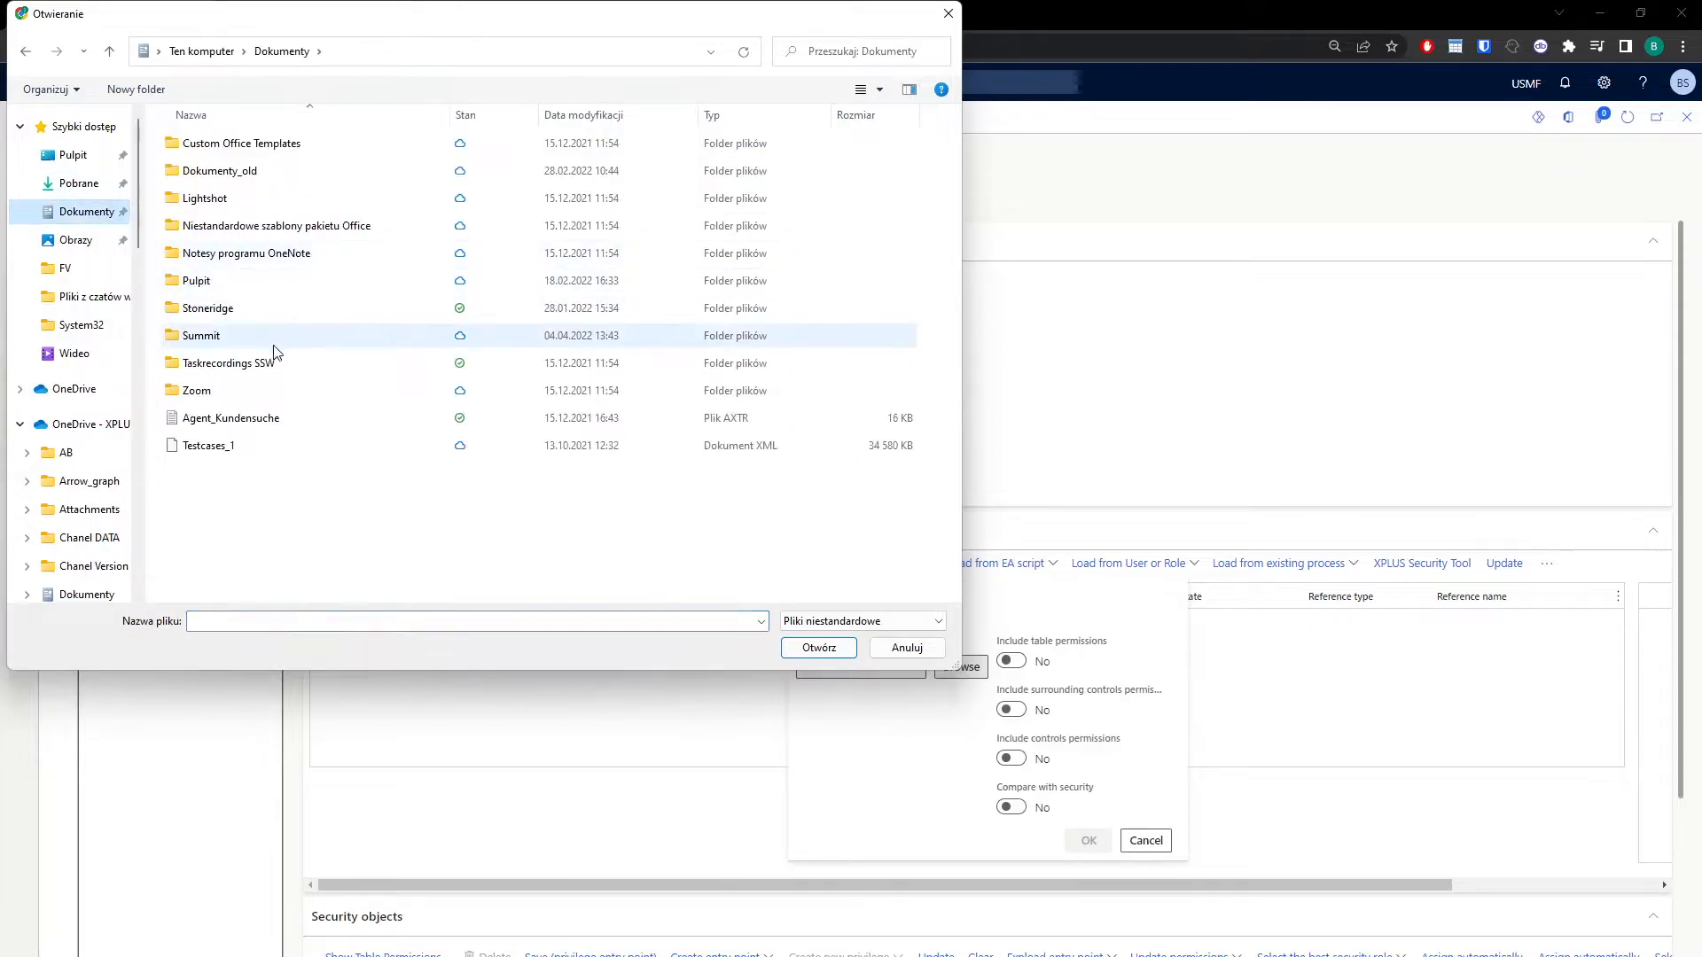
pyautogui.doubleClick(258, 364)
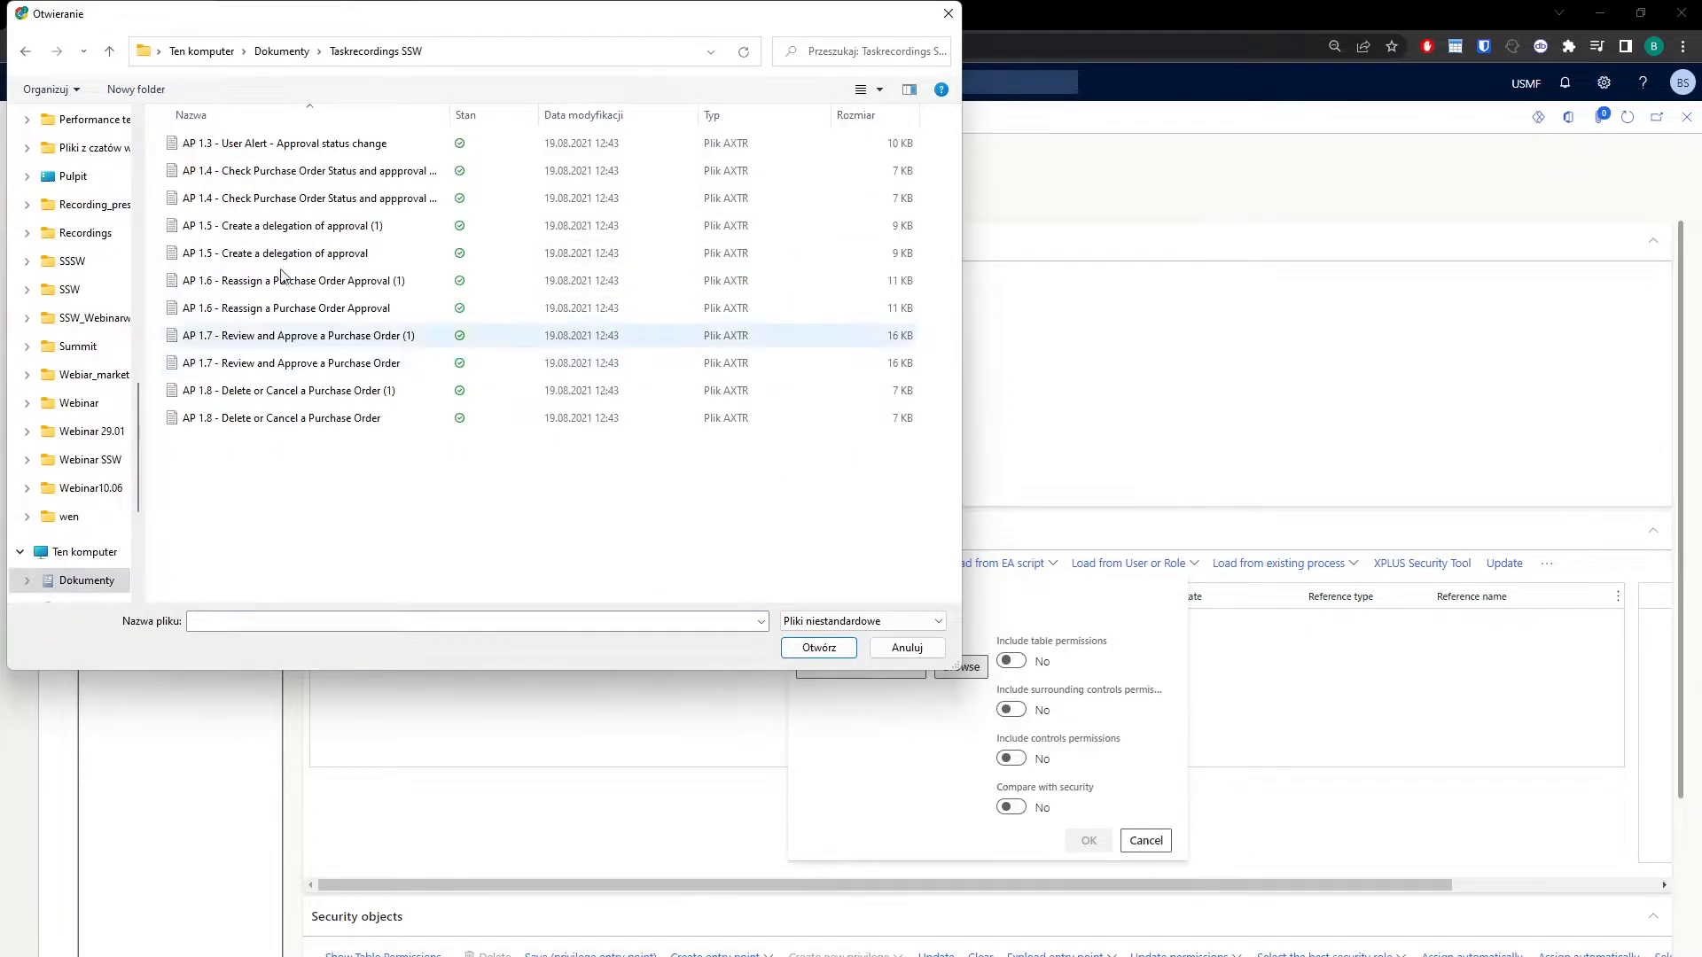
pyautogui.click(256, 150)
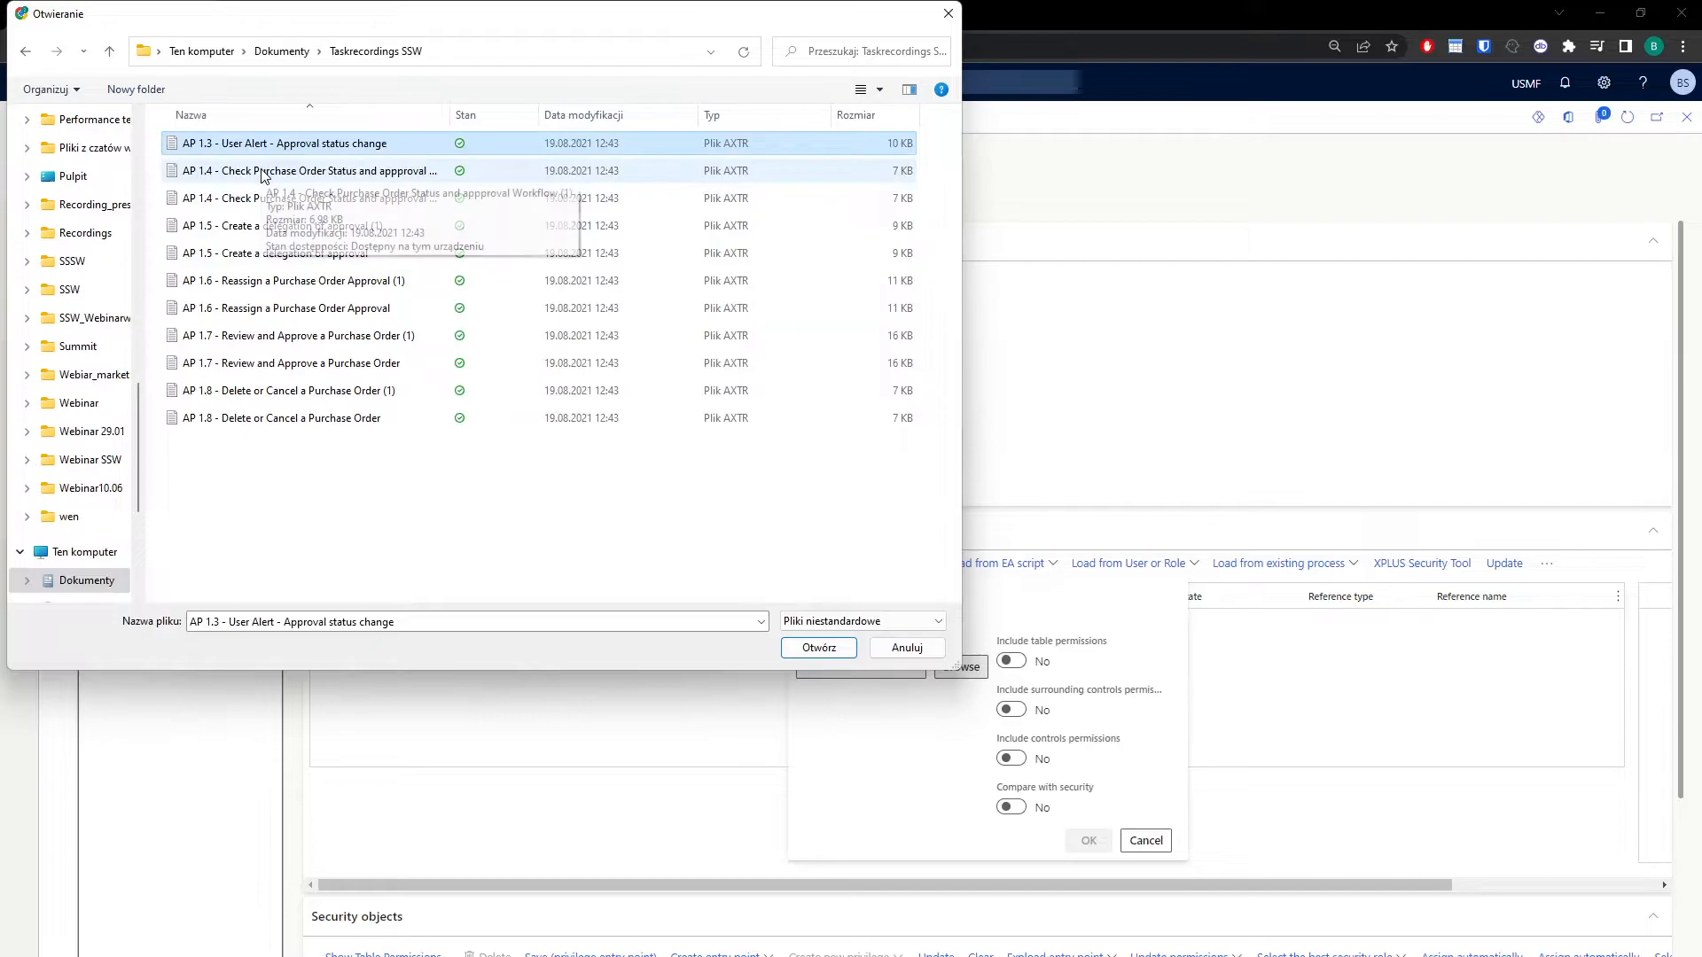
pyautogui.click(310, 172)
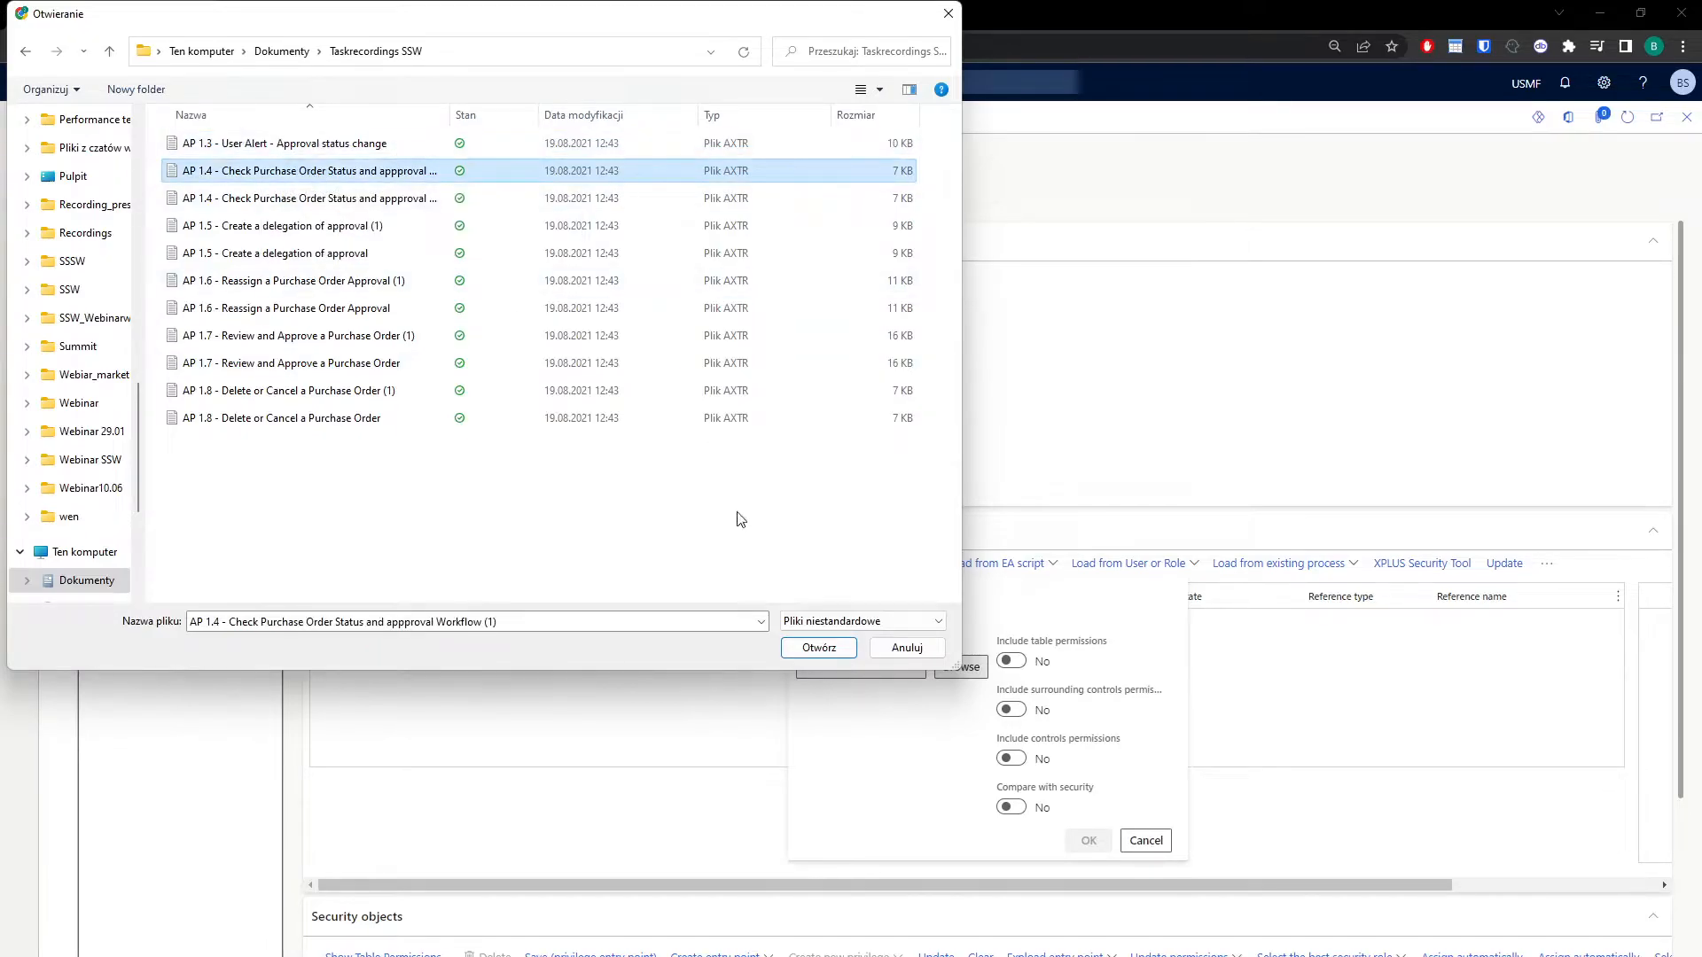
pyautogui.click(819, 648)
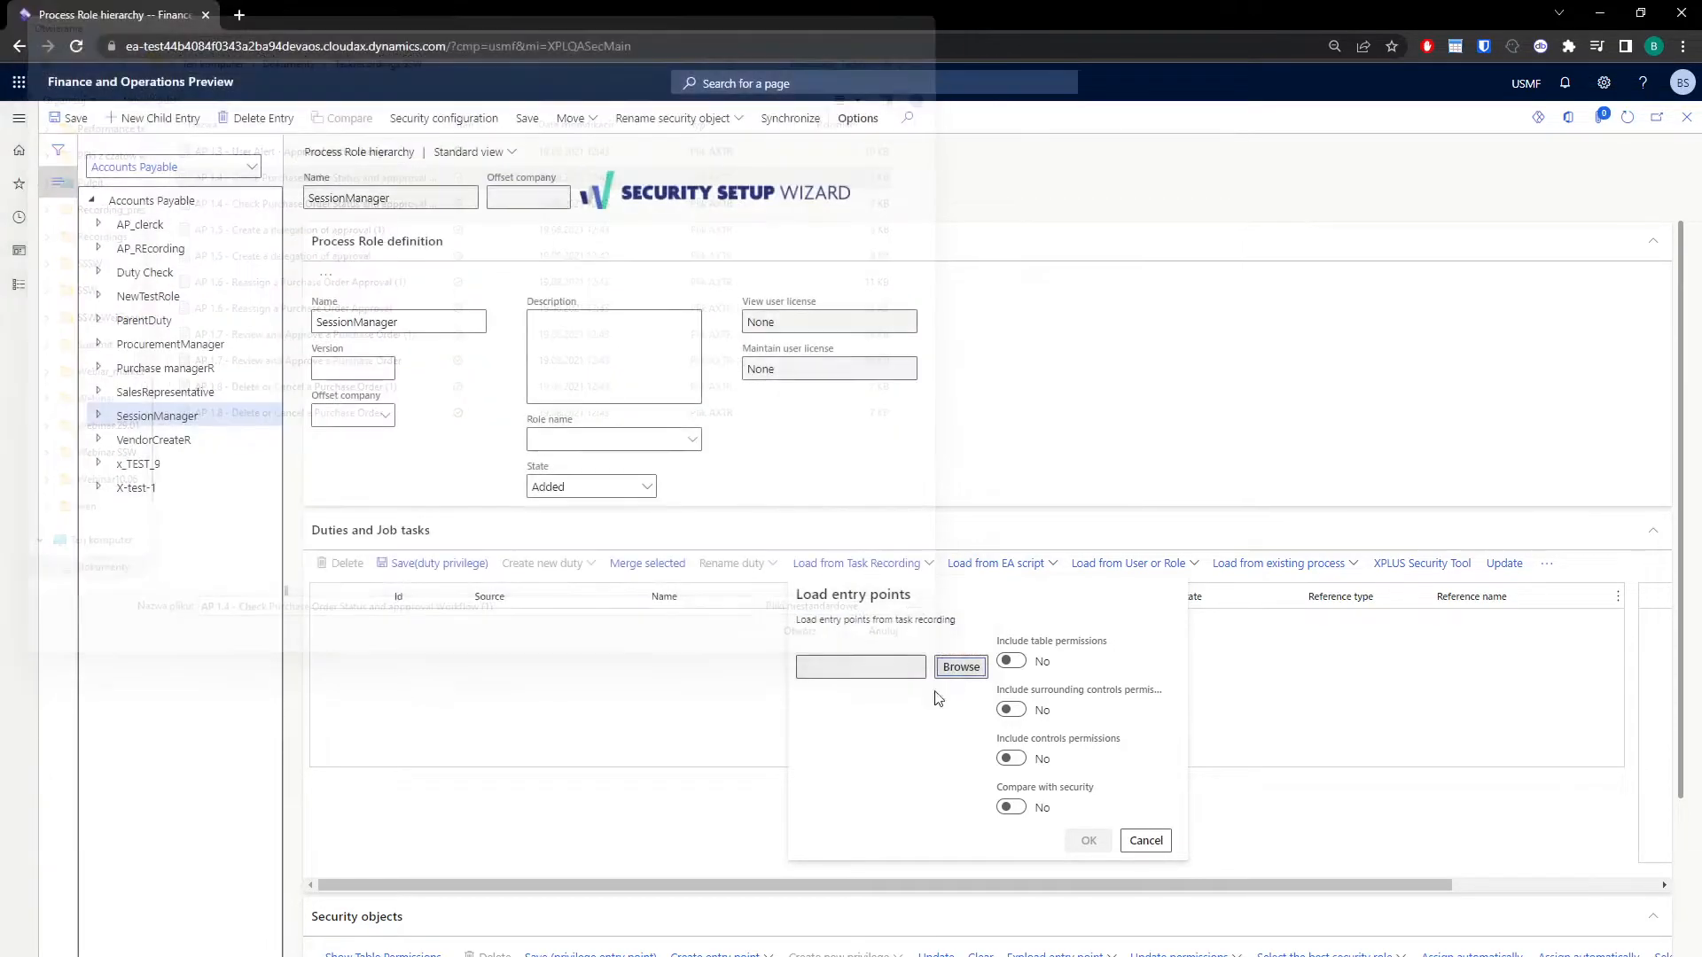
# - Include table permissions and controls permissions, and load the entry points from the chosen AP 1.4 recording
pyautogui.click(1009, 661)
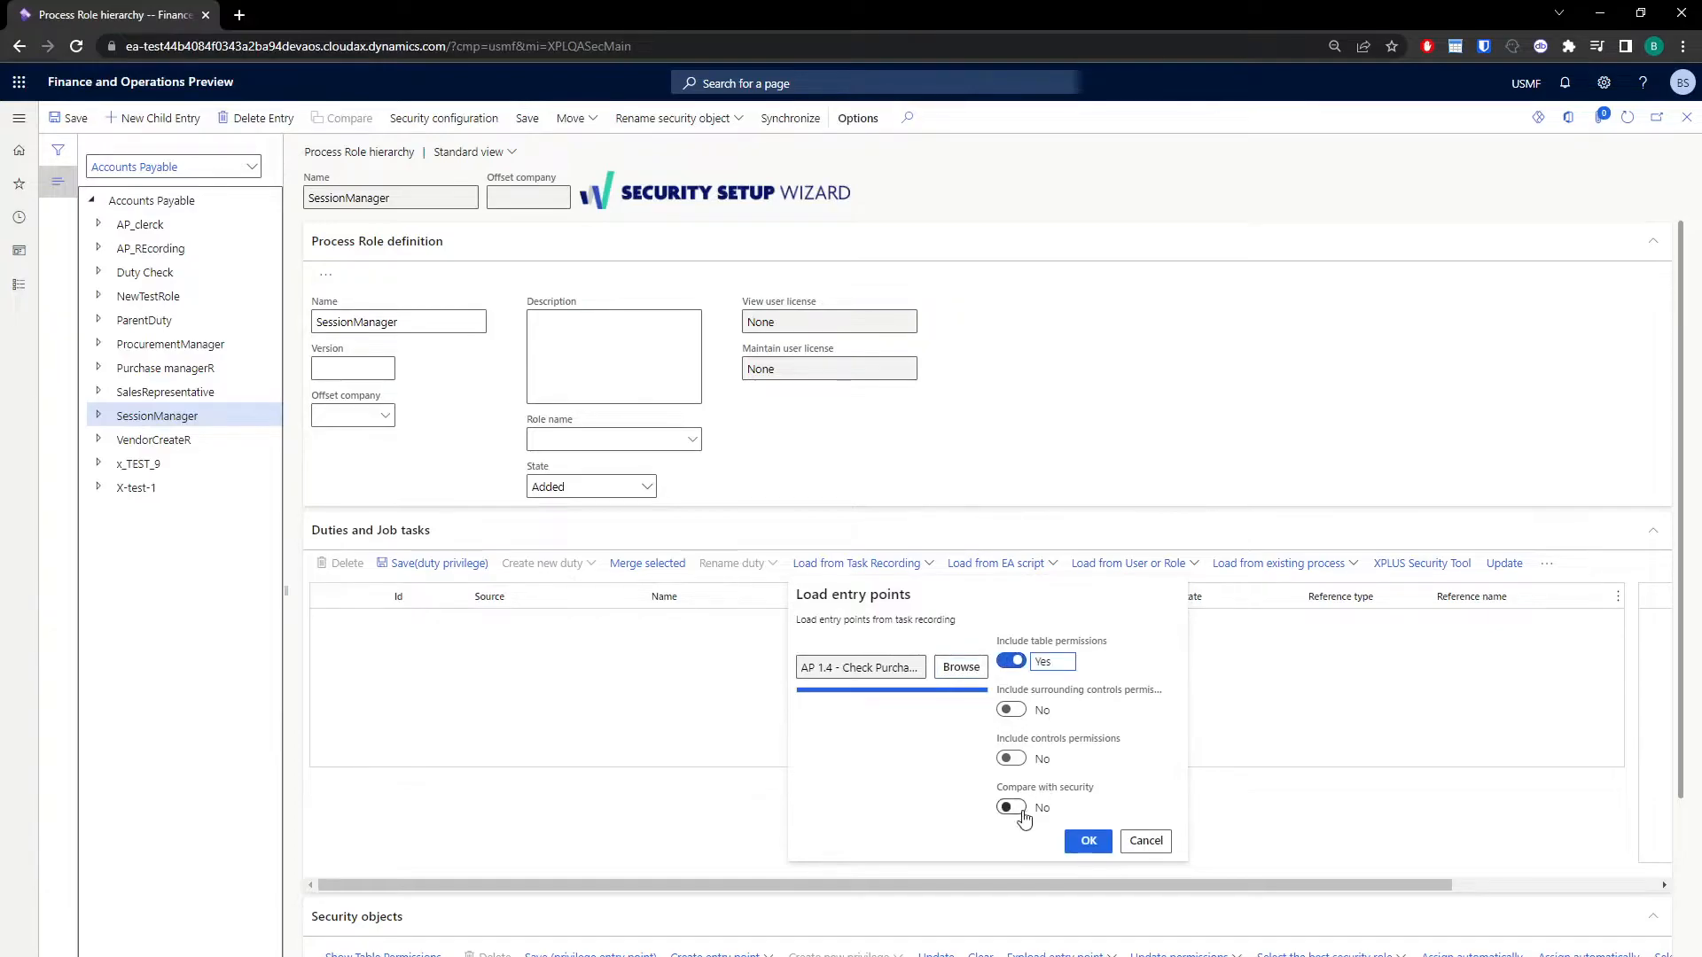
pyautogui.click(1012, 758)
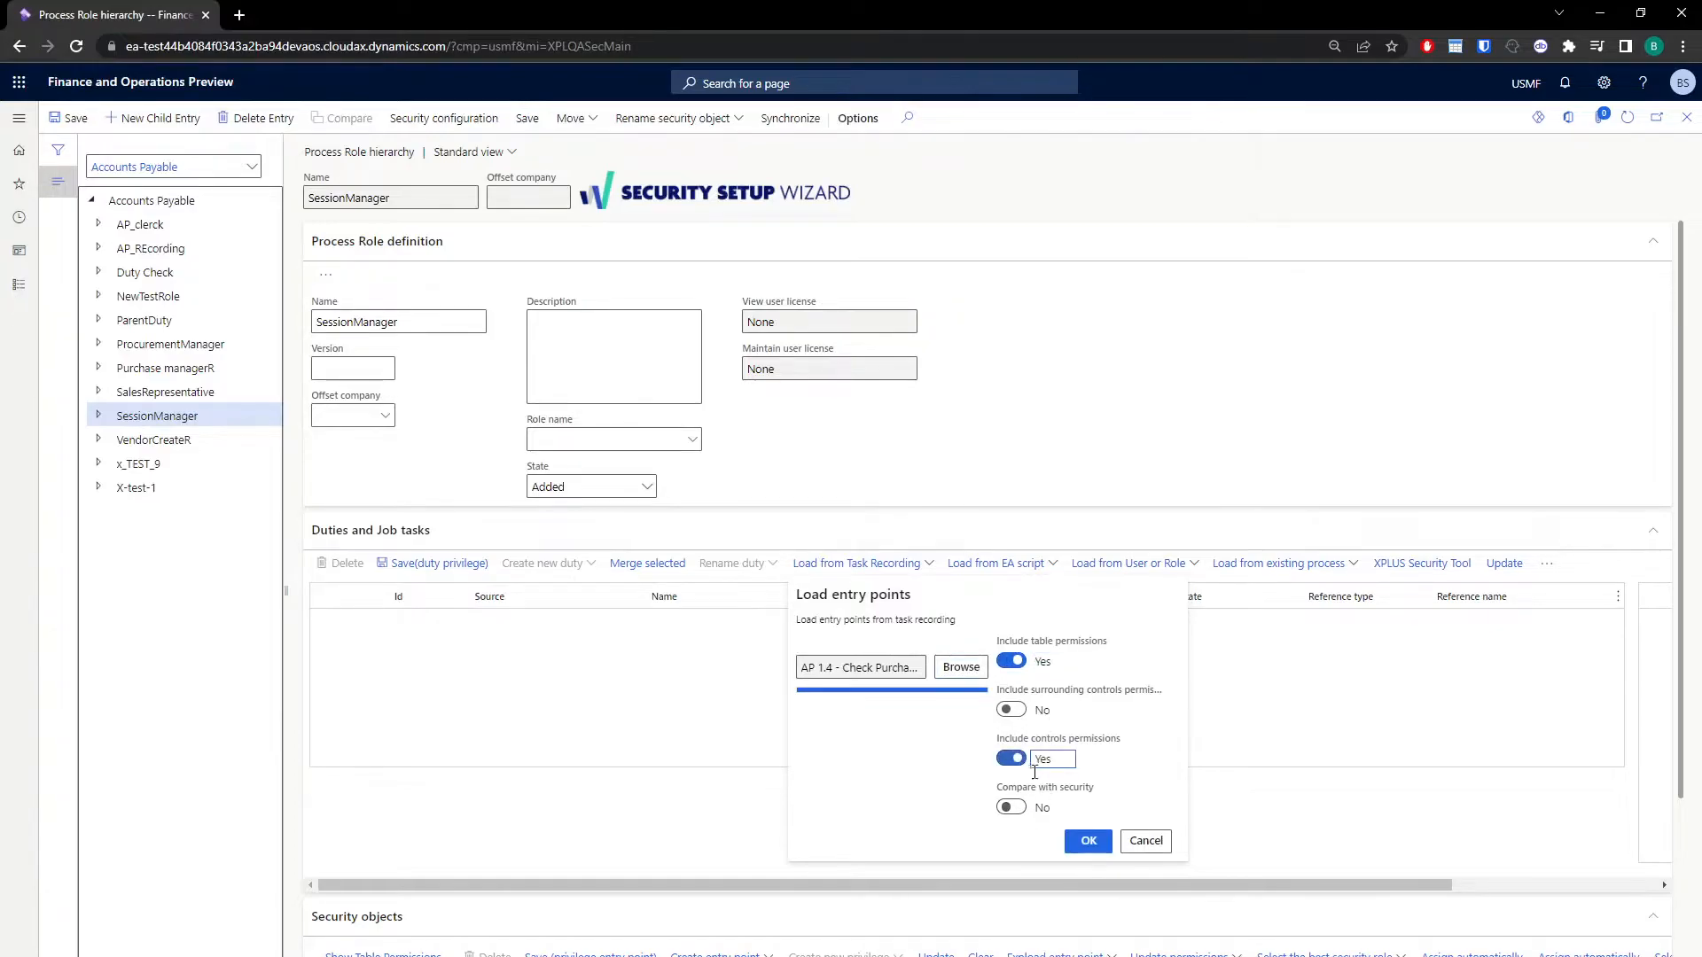
pyautogui.click(1090, 843)
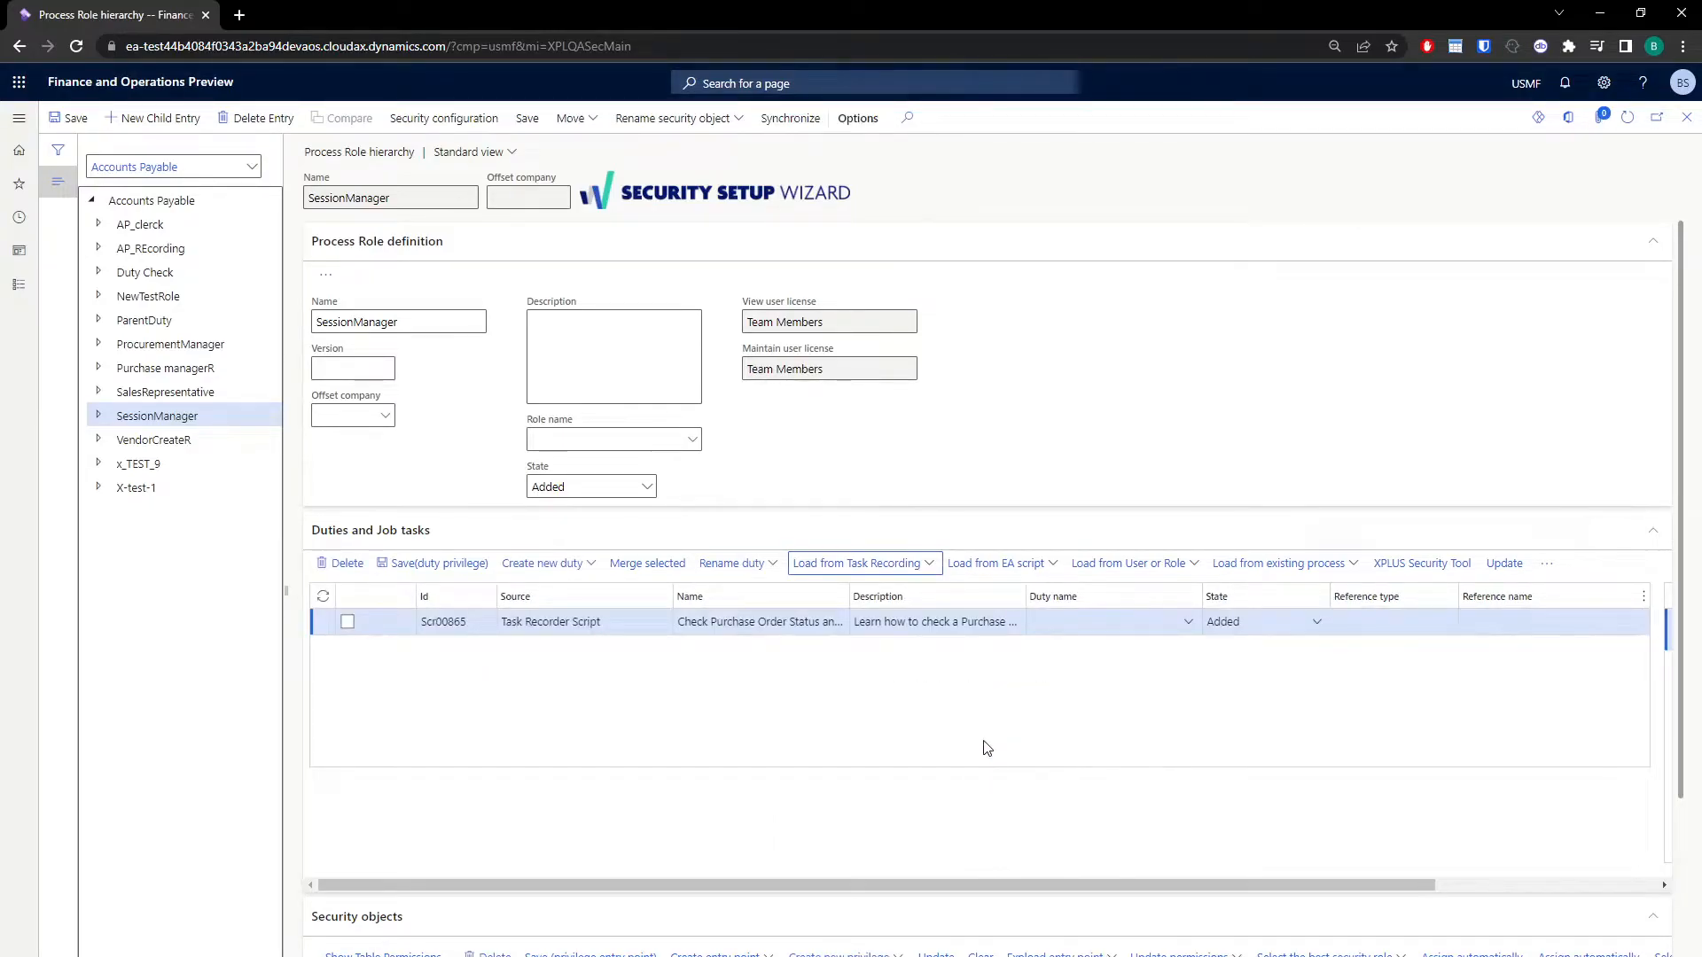
# - Load the task recording "AP 1.5 - Create a delegation of approval" into the role, including table and controls permissions
pyautogui.click(878, 564)
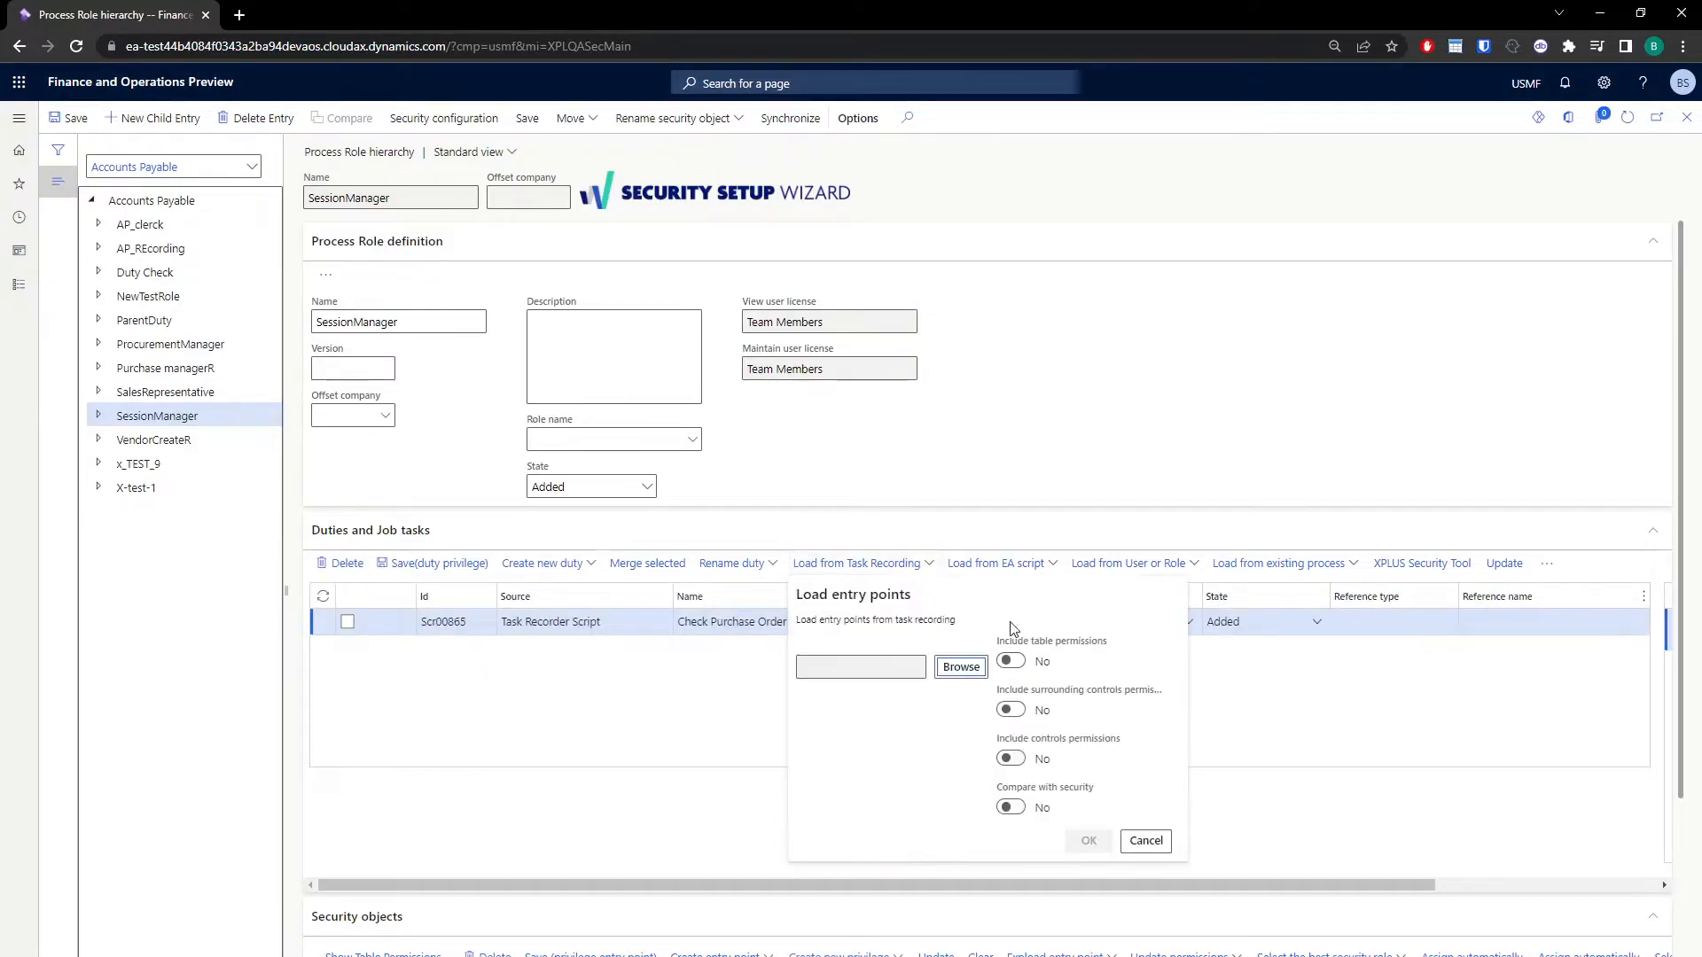
pyautogui.click(957, 668)
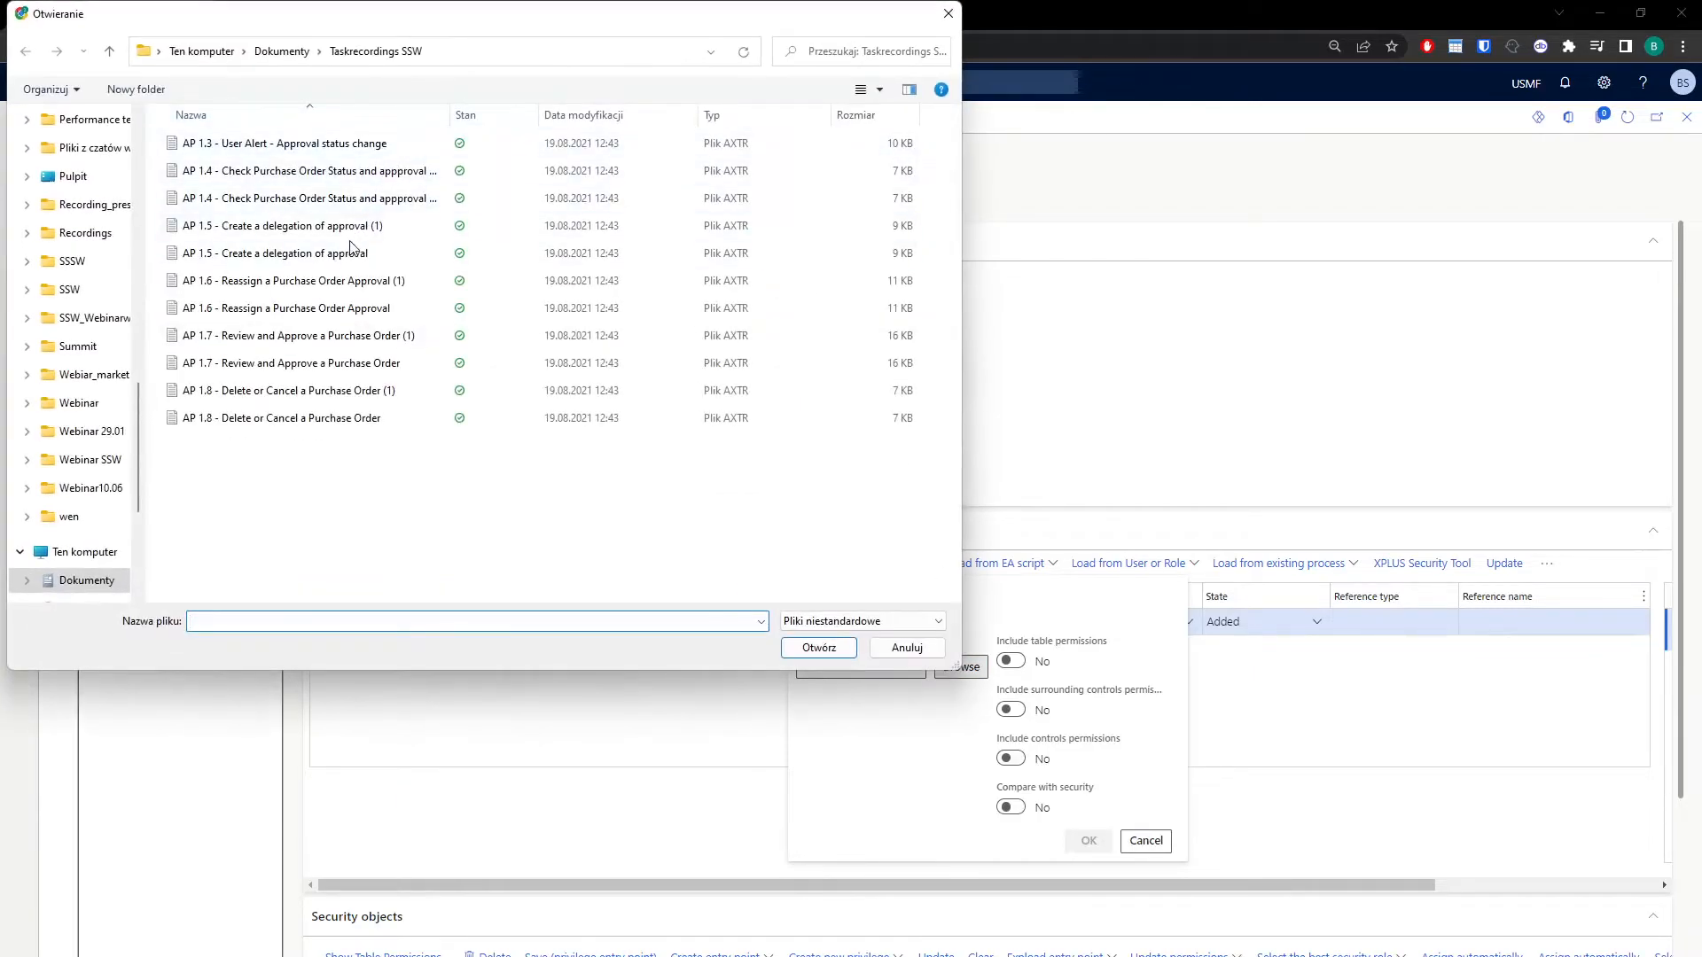
pyautogui.click(352, 254)
pyautogui.click(813, 648)
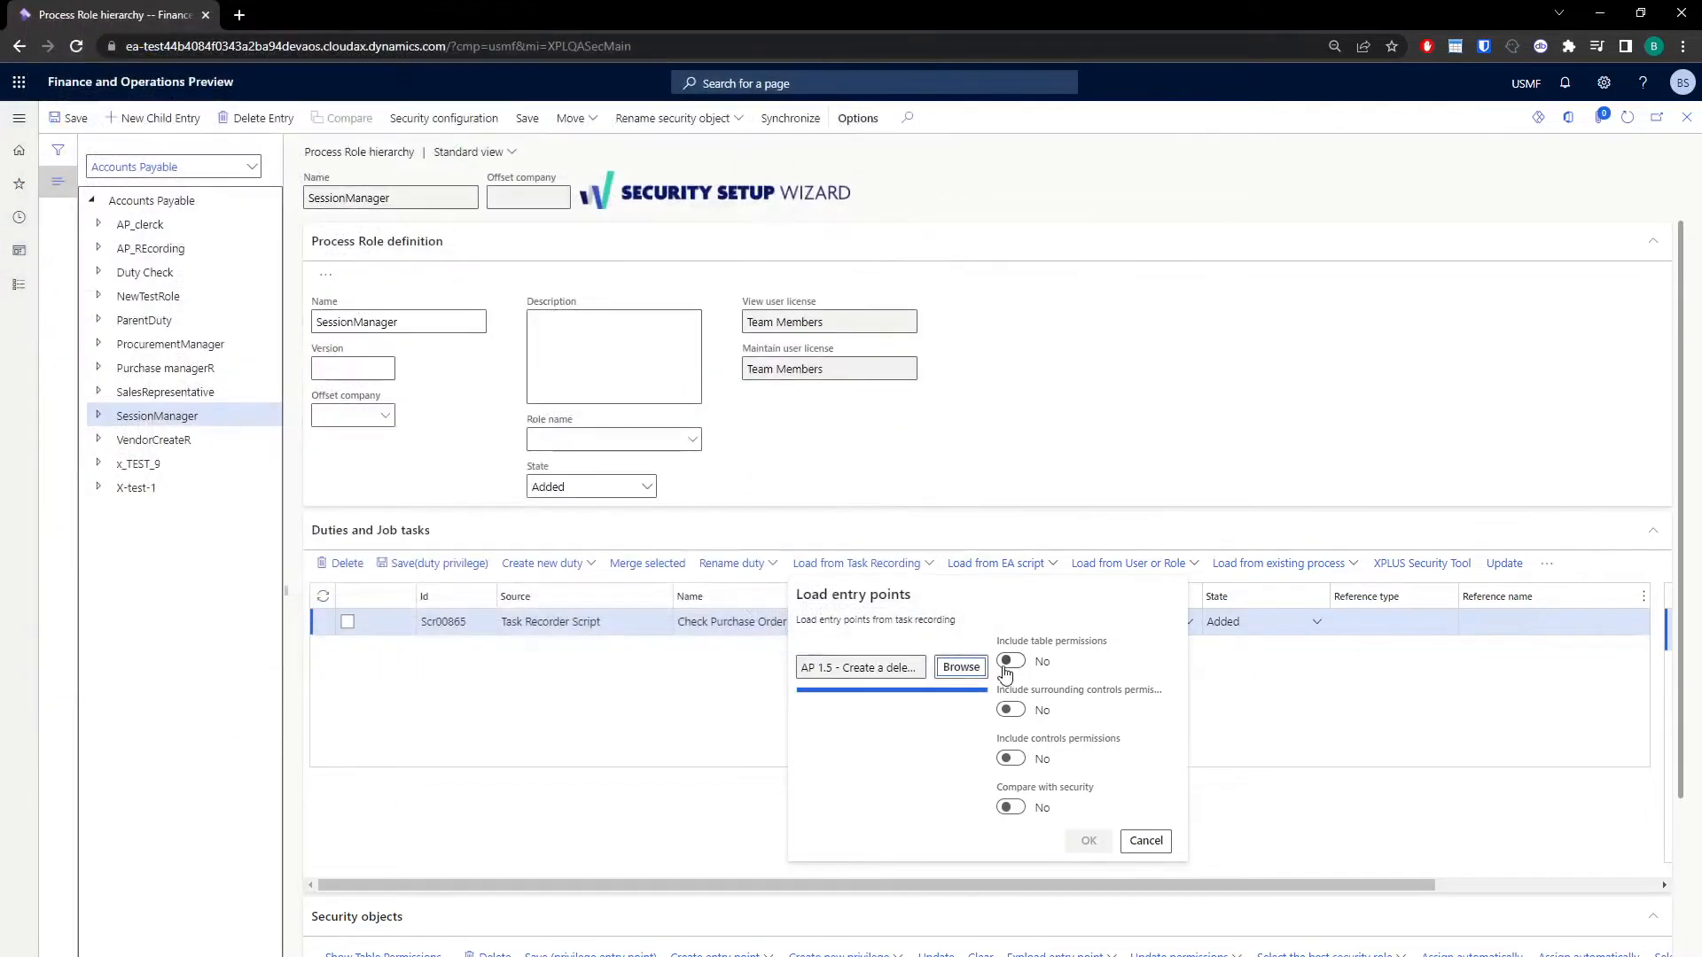
pyautogui.click(1011, 660)
pyautogui.click(1011, 759)
pyautogui.click(1089, 840)
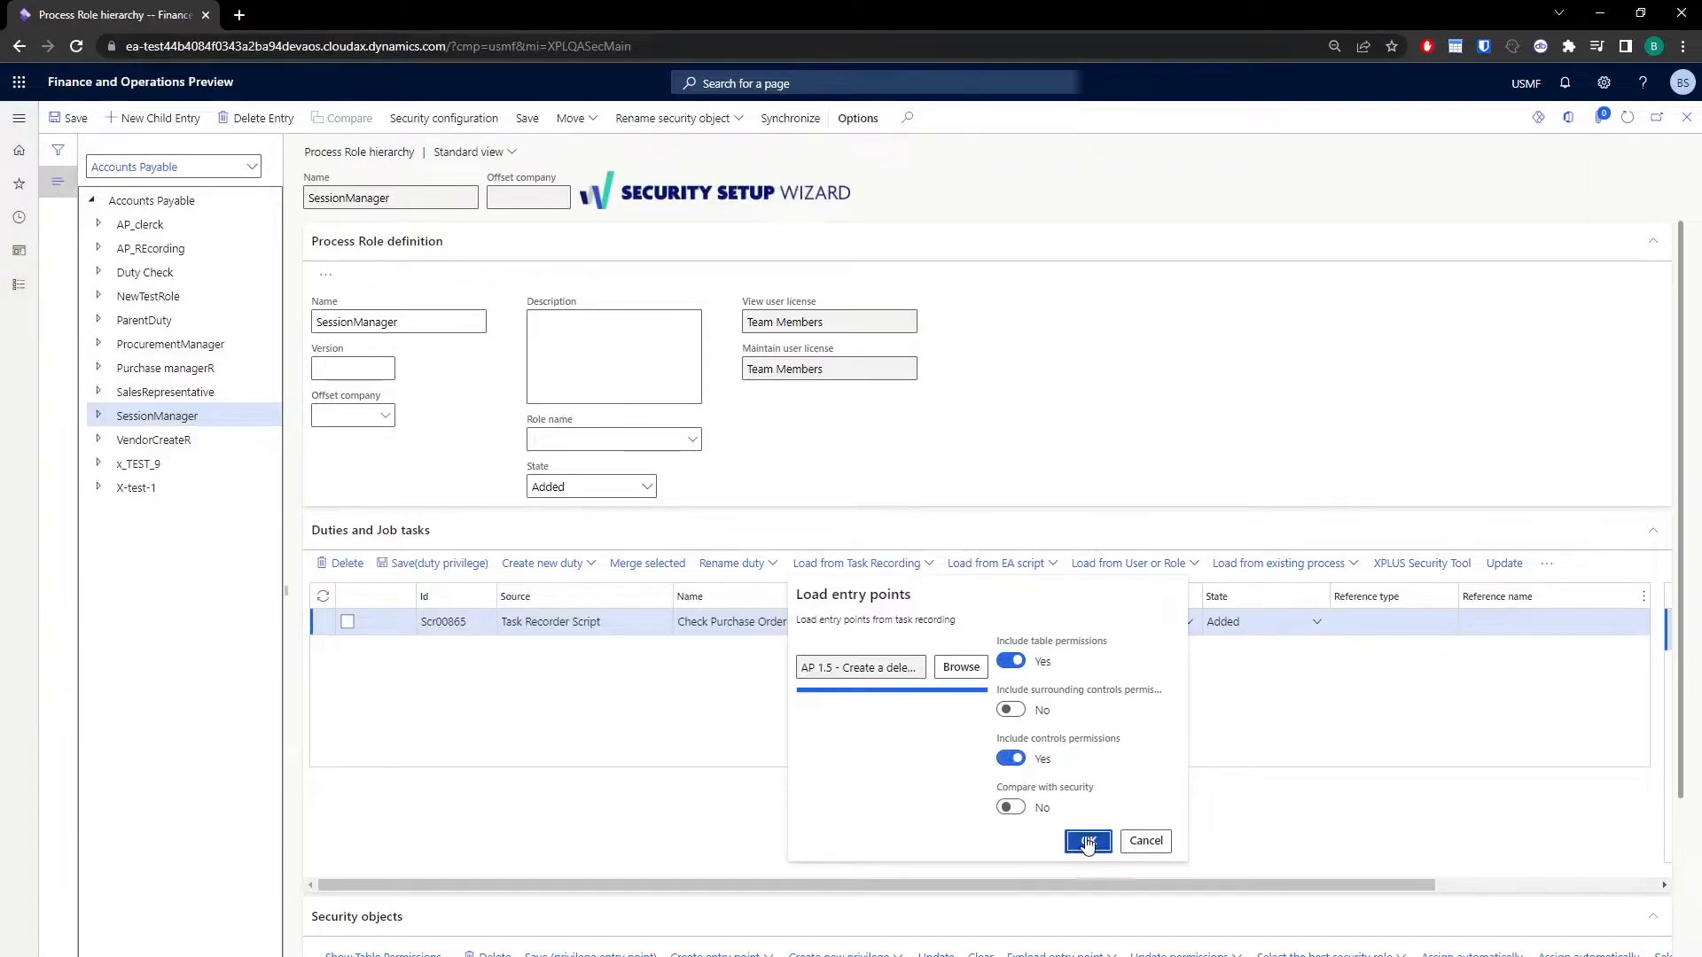
# - Load the task recording "AP 1.8 - Delete or Cancel a Purchase Order" into the role, including table and controls permissions
pyautogui.click(926, 563)
pyautogui.click(962, 668)
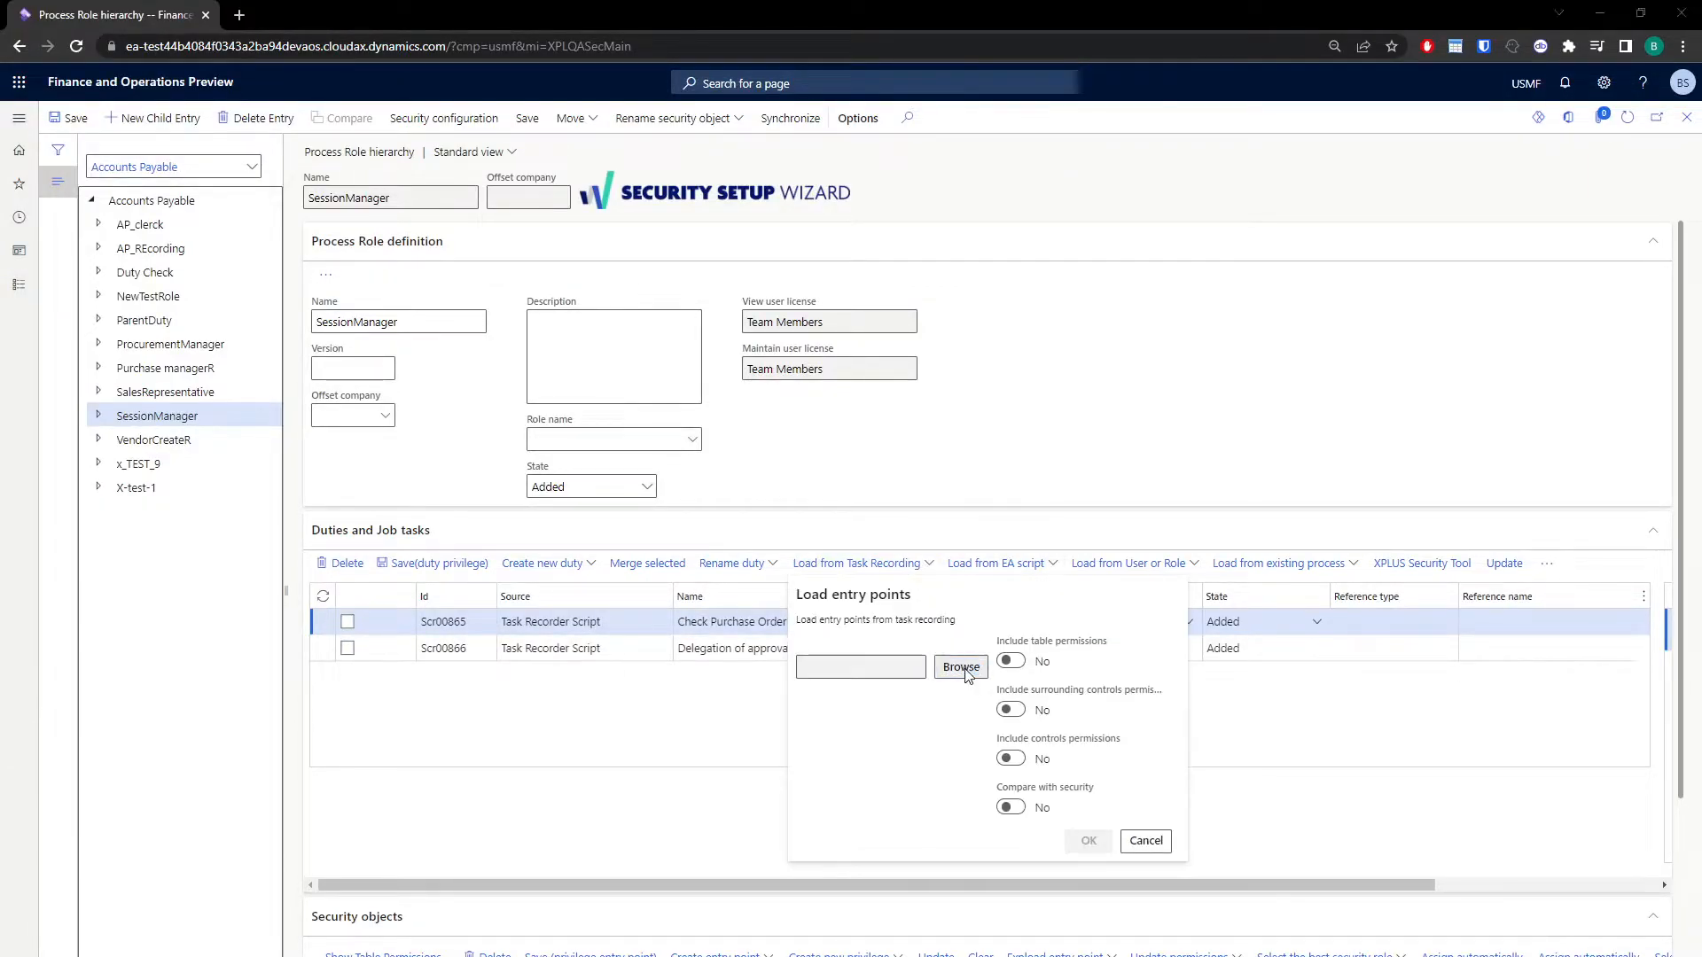
pyautogui.click(300, 422)
pyautogui.click(818, 648)
pyautogui.click(1011, 661)
pyautogui.click(1011, 758)
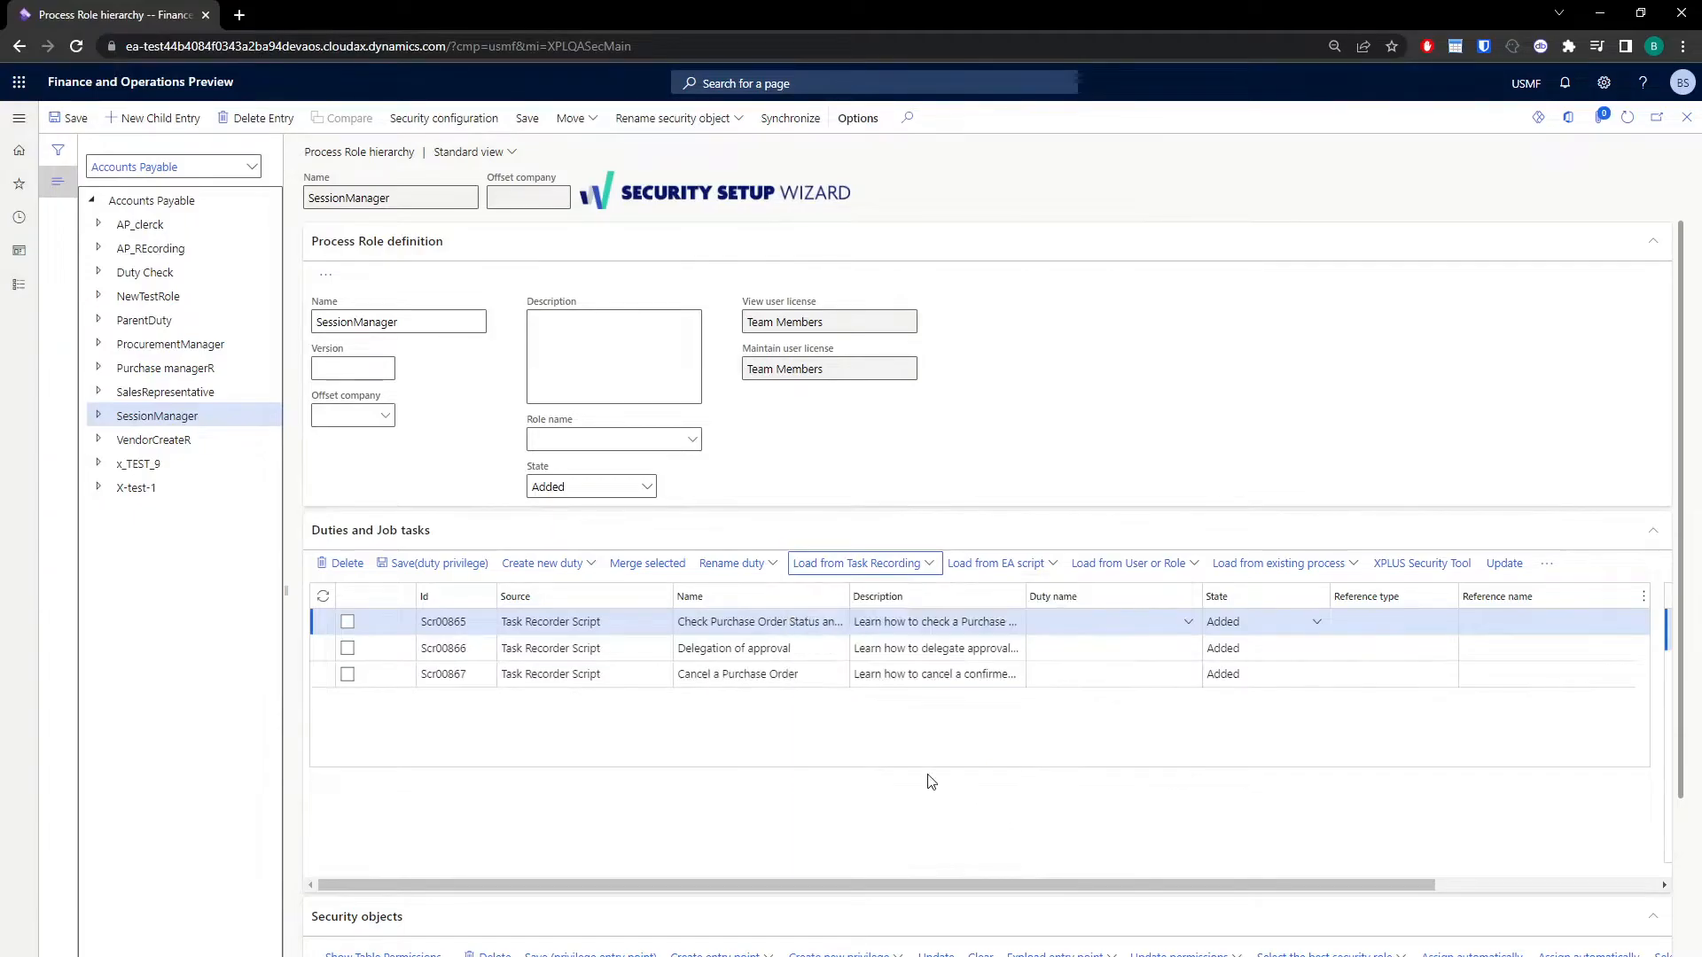
# - Load the task recording "AP 1.7 - Review and Approve a Purchase Order (1)" into the role, including table permissions
pyautogui.click(849, 566)
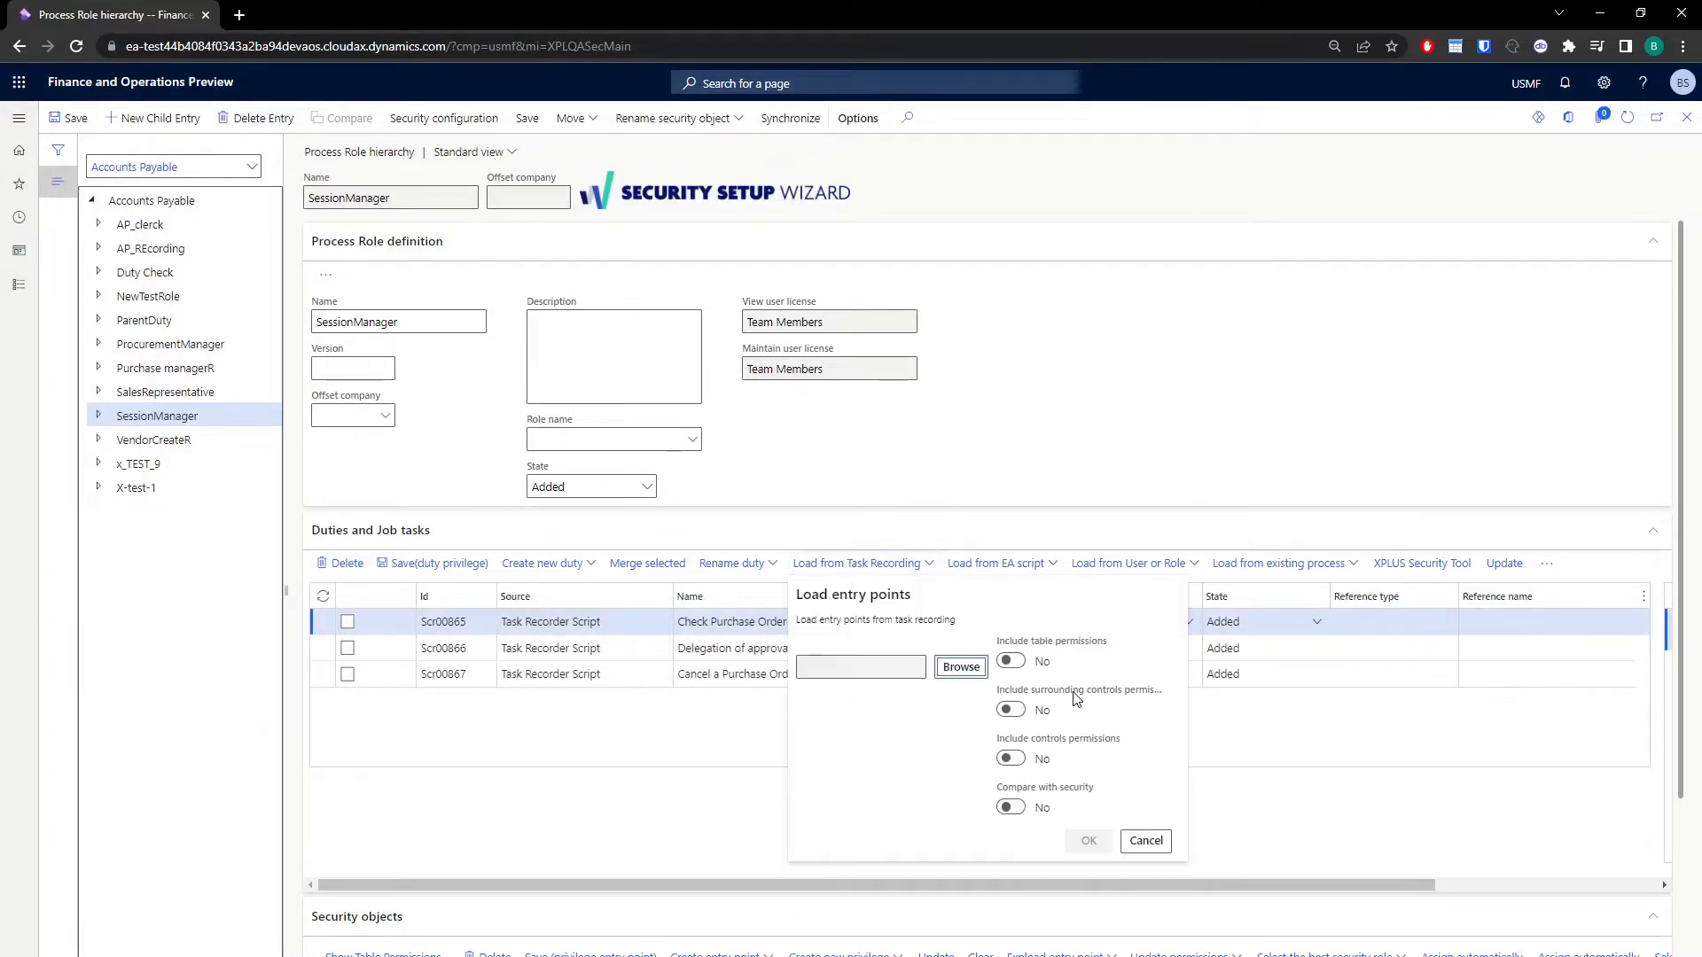
pyautogui.click(961, 666)
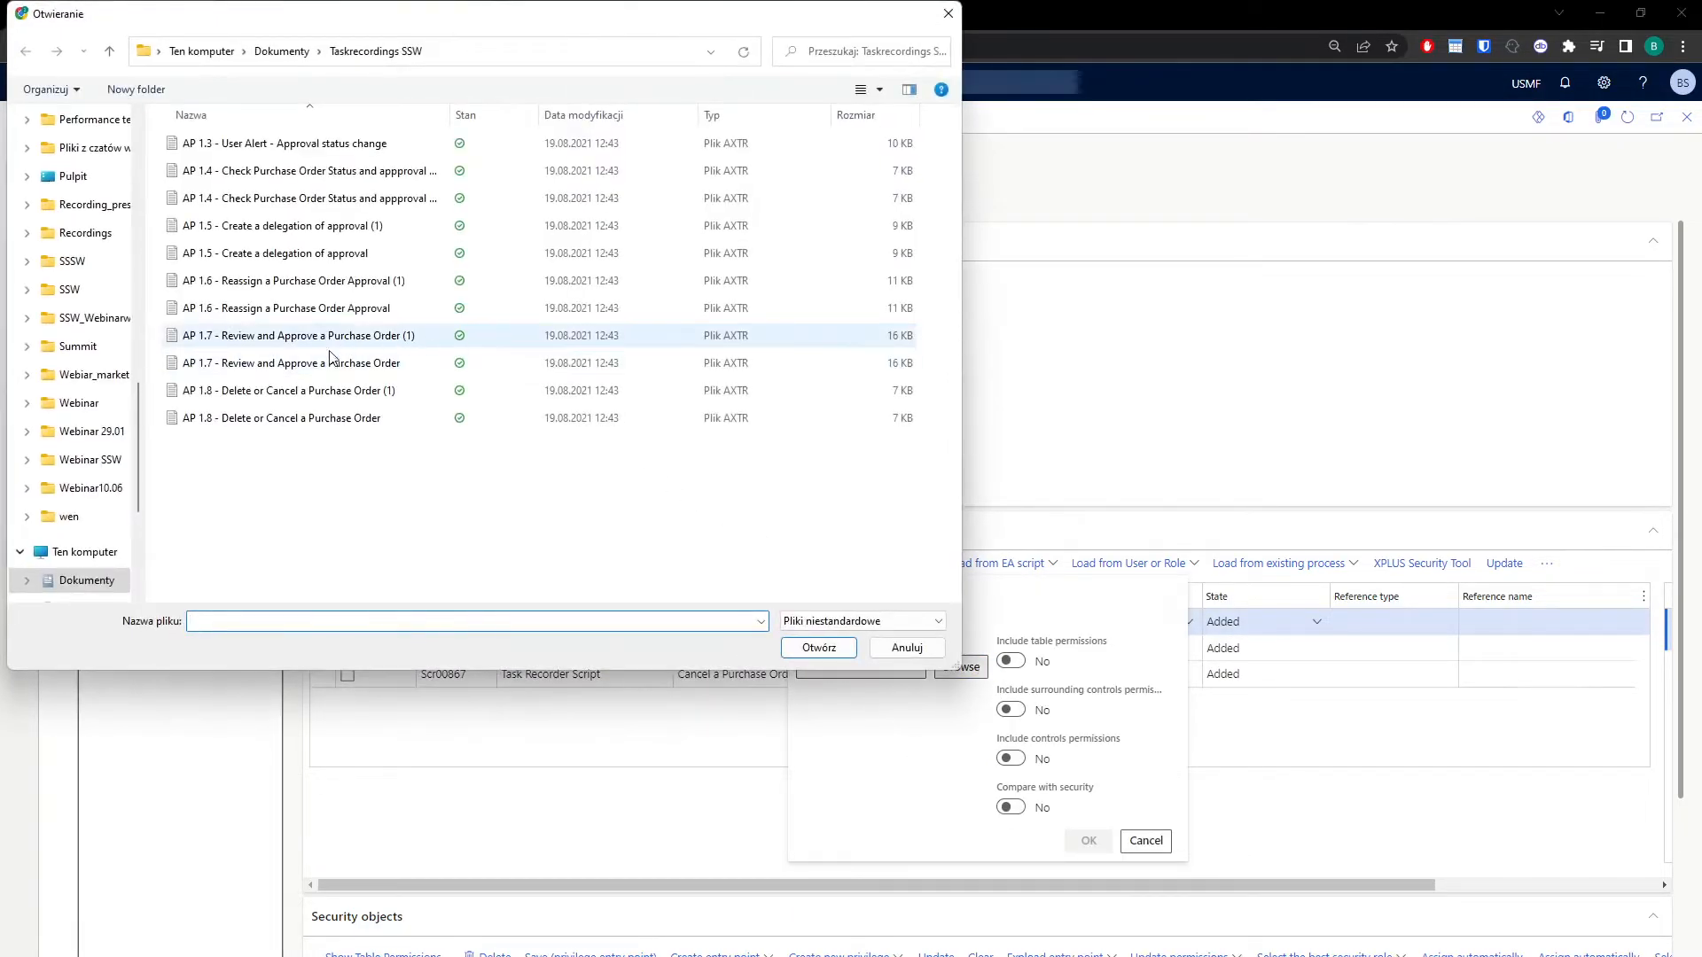
pyautogui.doubleClick(326, 340)
pyautogui.click(1010, 660)
pyautogui.click(1088, 840)
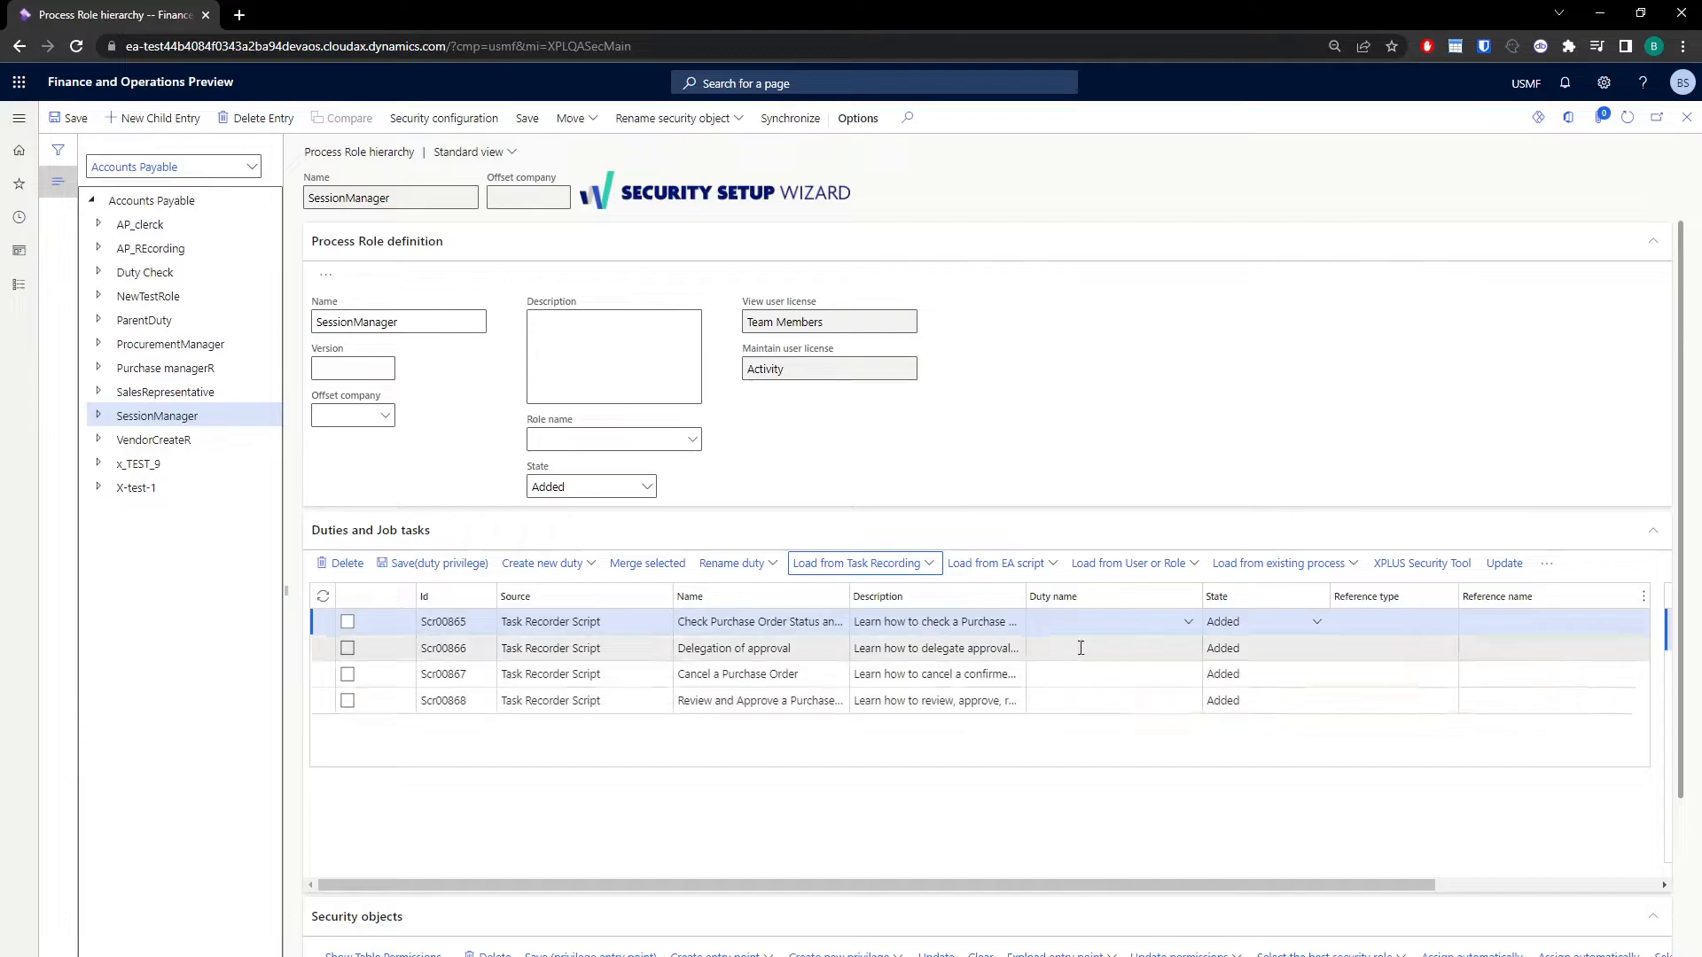
# - Merge all four loaded job tasks of the SessionManager role into one
pyautogui.click(983, 622)
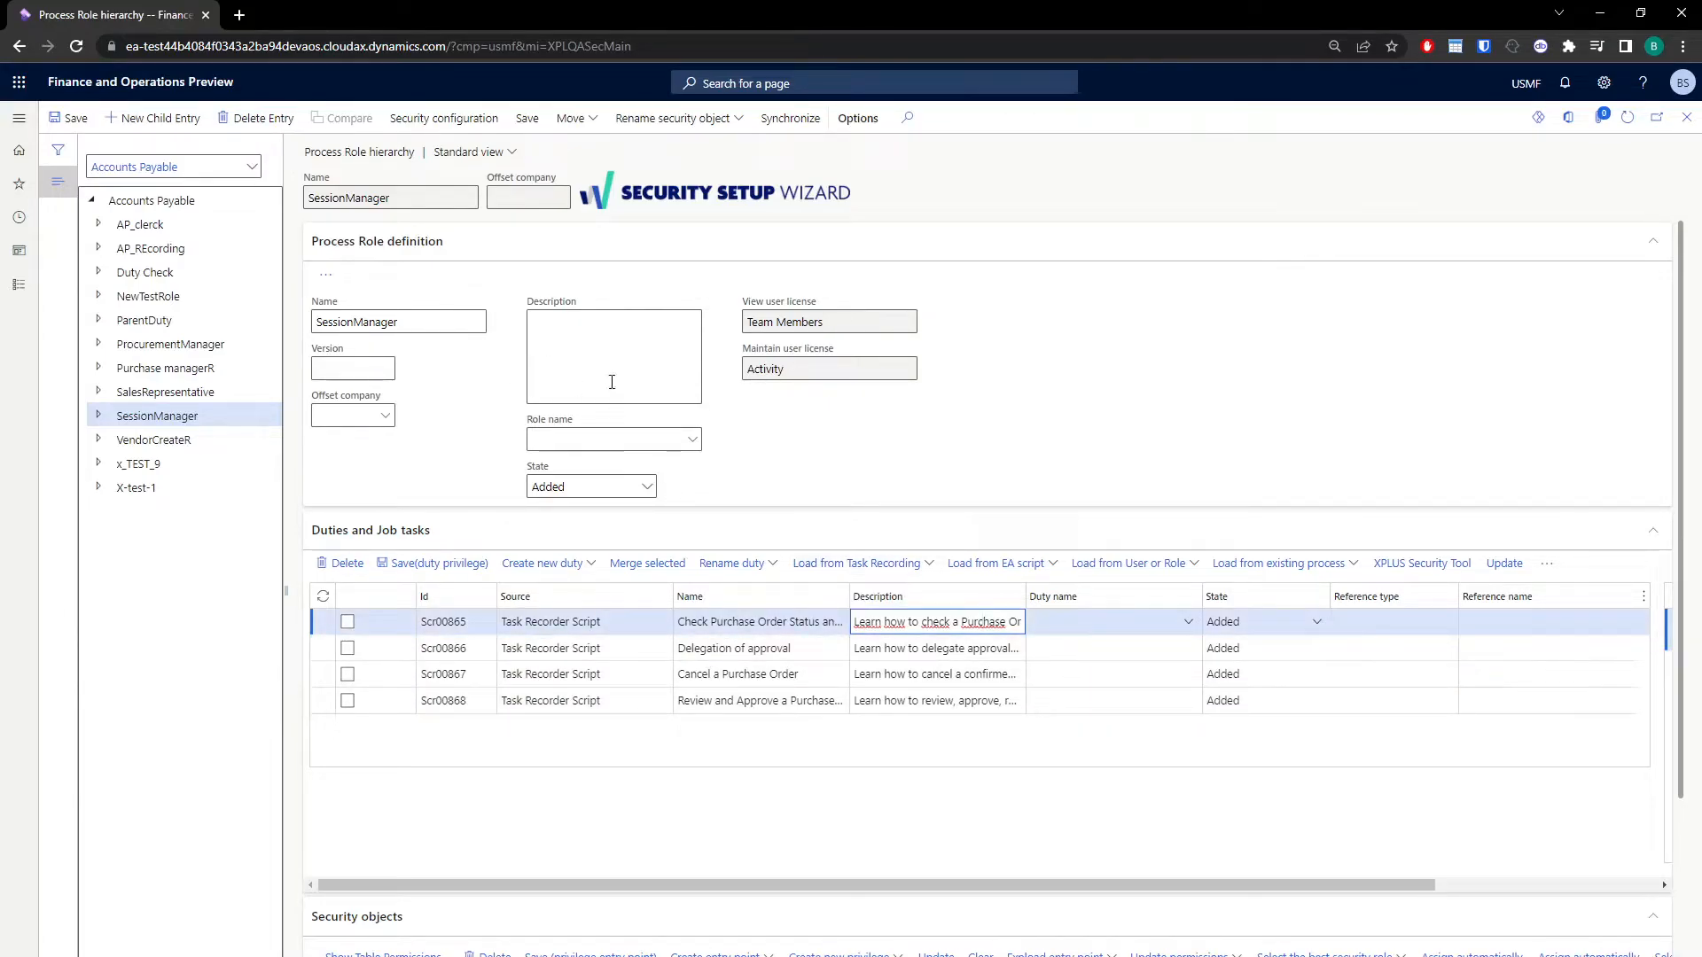
pyautogui.click(347, 626)
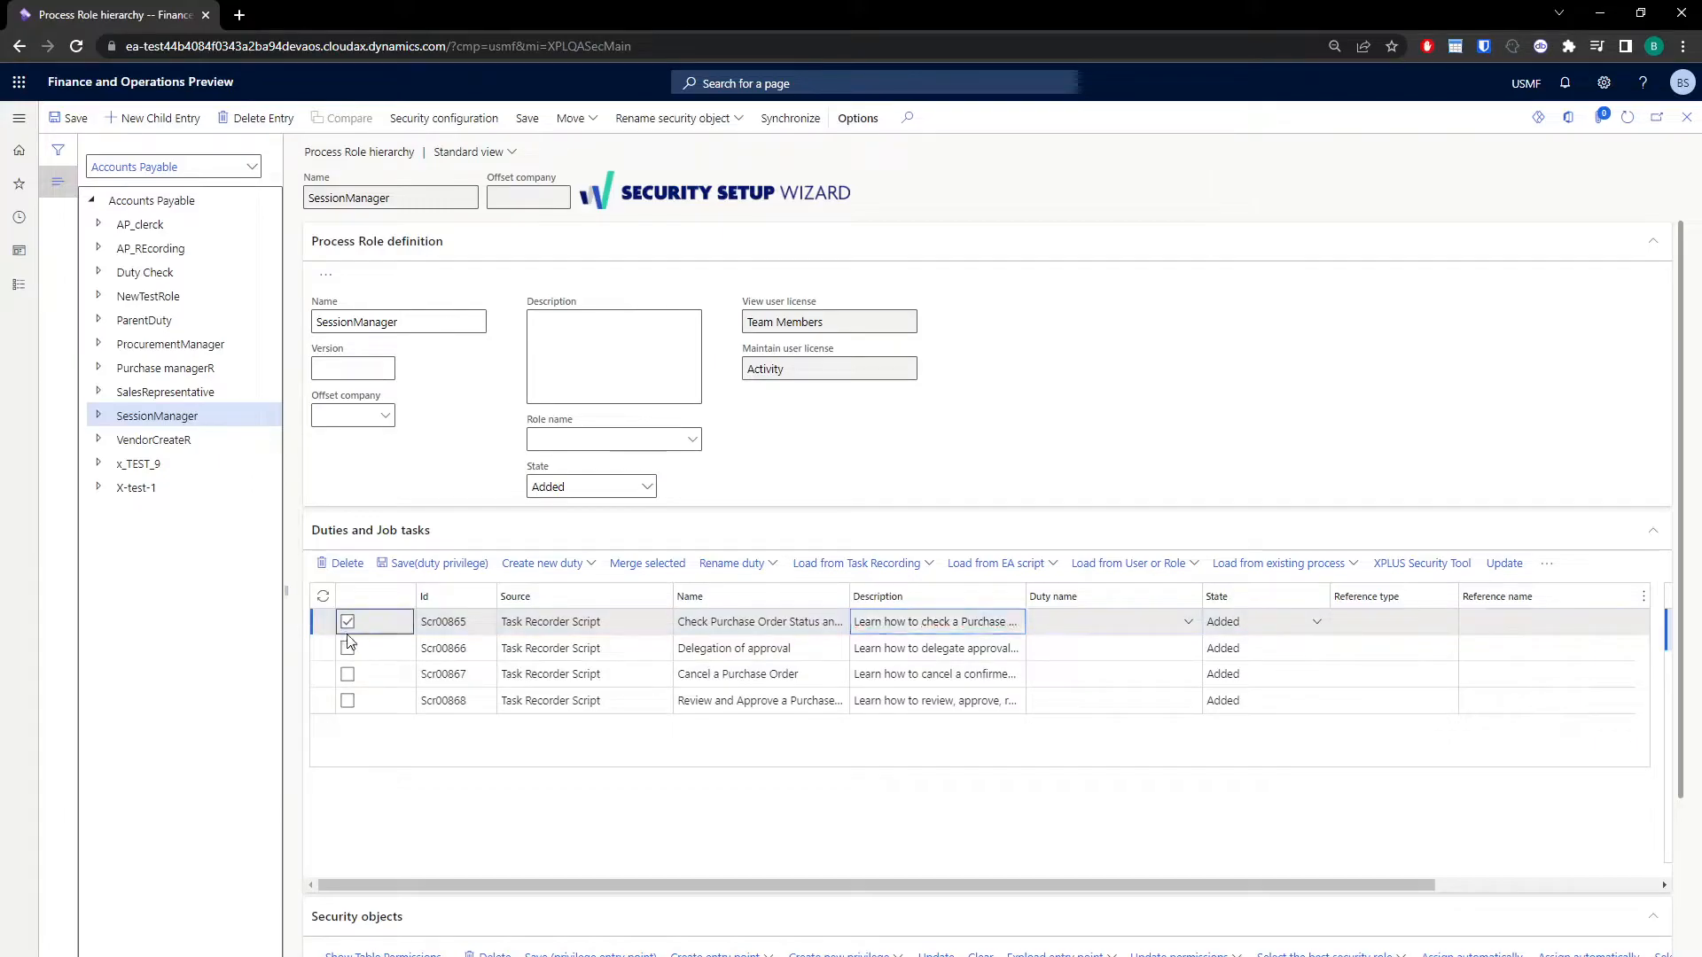
pyautogui.click(348, 648)
pyautogui.click(348, 674)
pyautogui.click(348, 700)
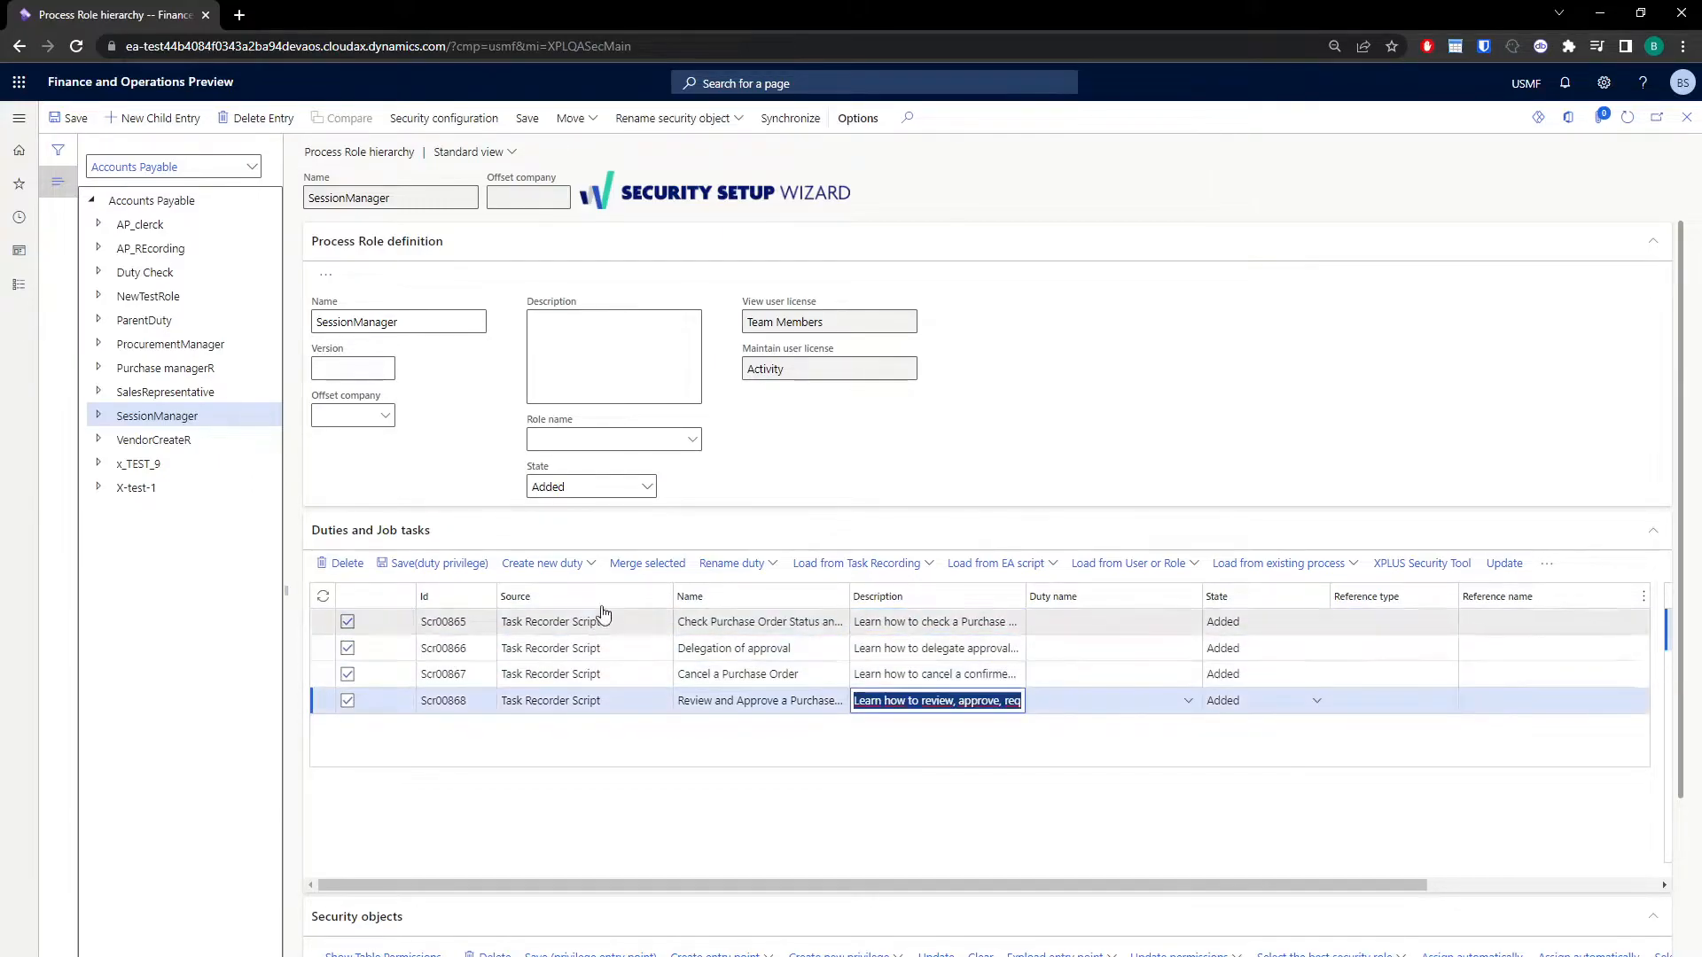
pyautogui.click(646, 568)
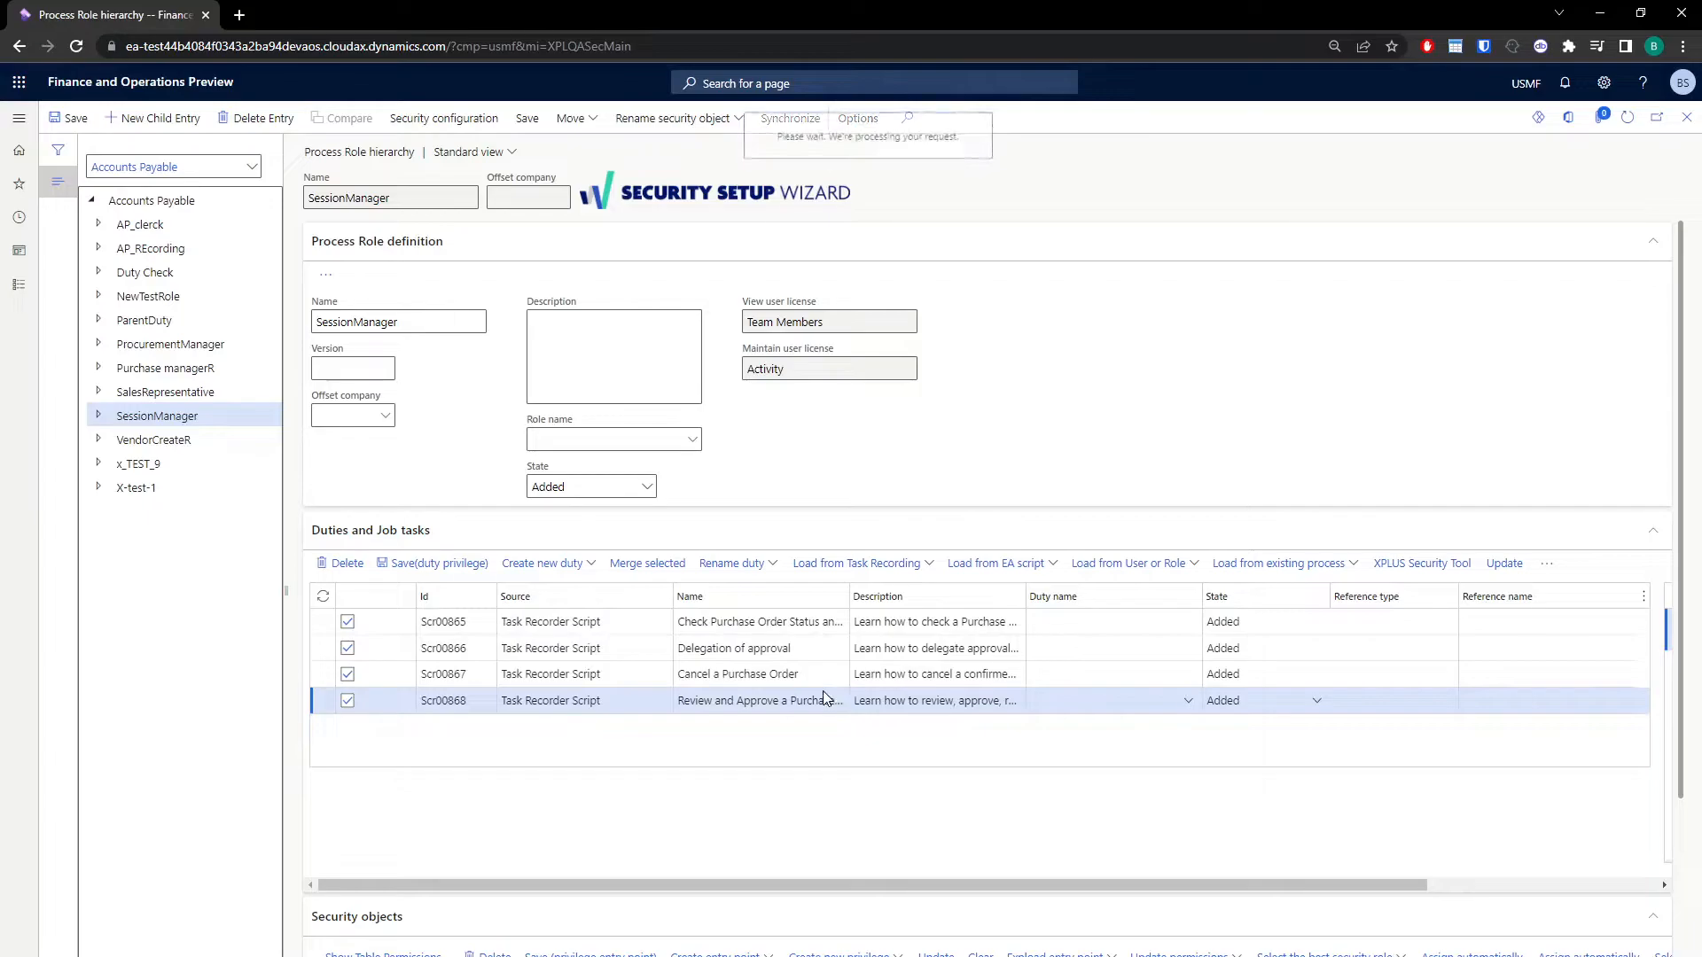
# - Review the merged job task and its list of security objects with their license types
pyautogui.click(804, 621)
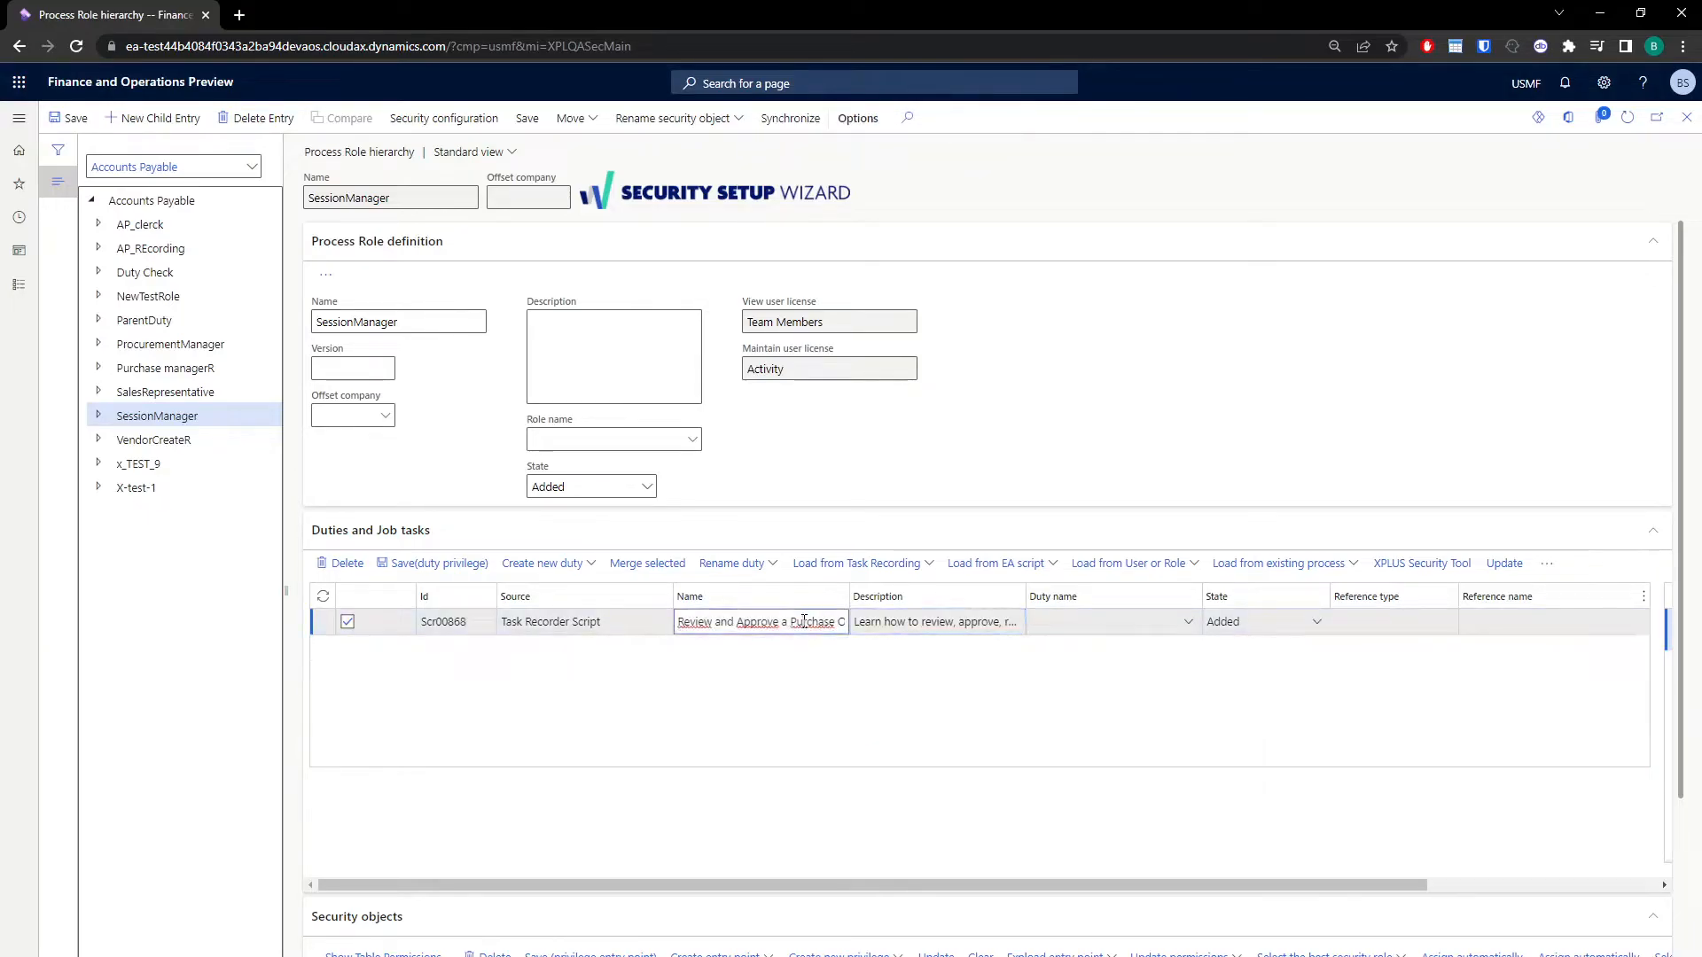
pyautogui.scroll(-3, 776, 642)
pyautogui.scroll(-2, 836, 825)
pyautogui.scroll(3, 835, 850)
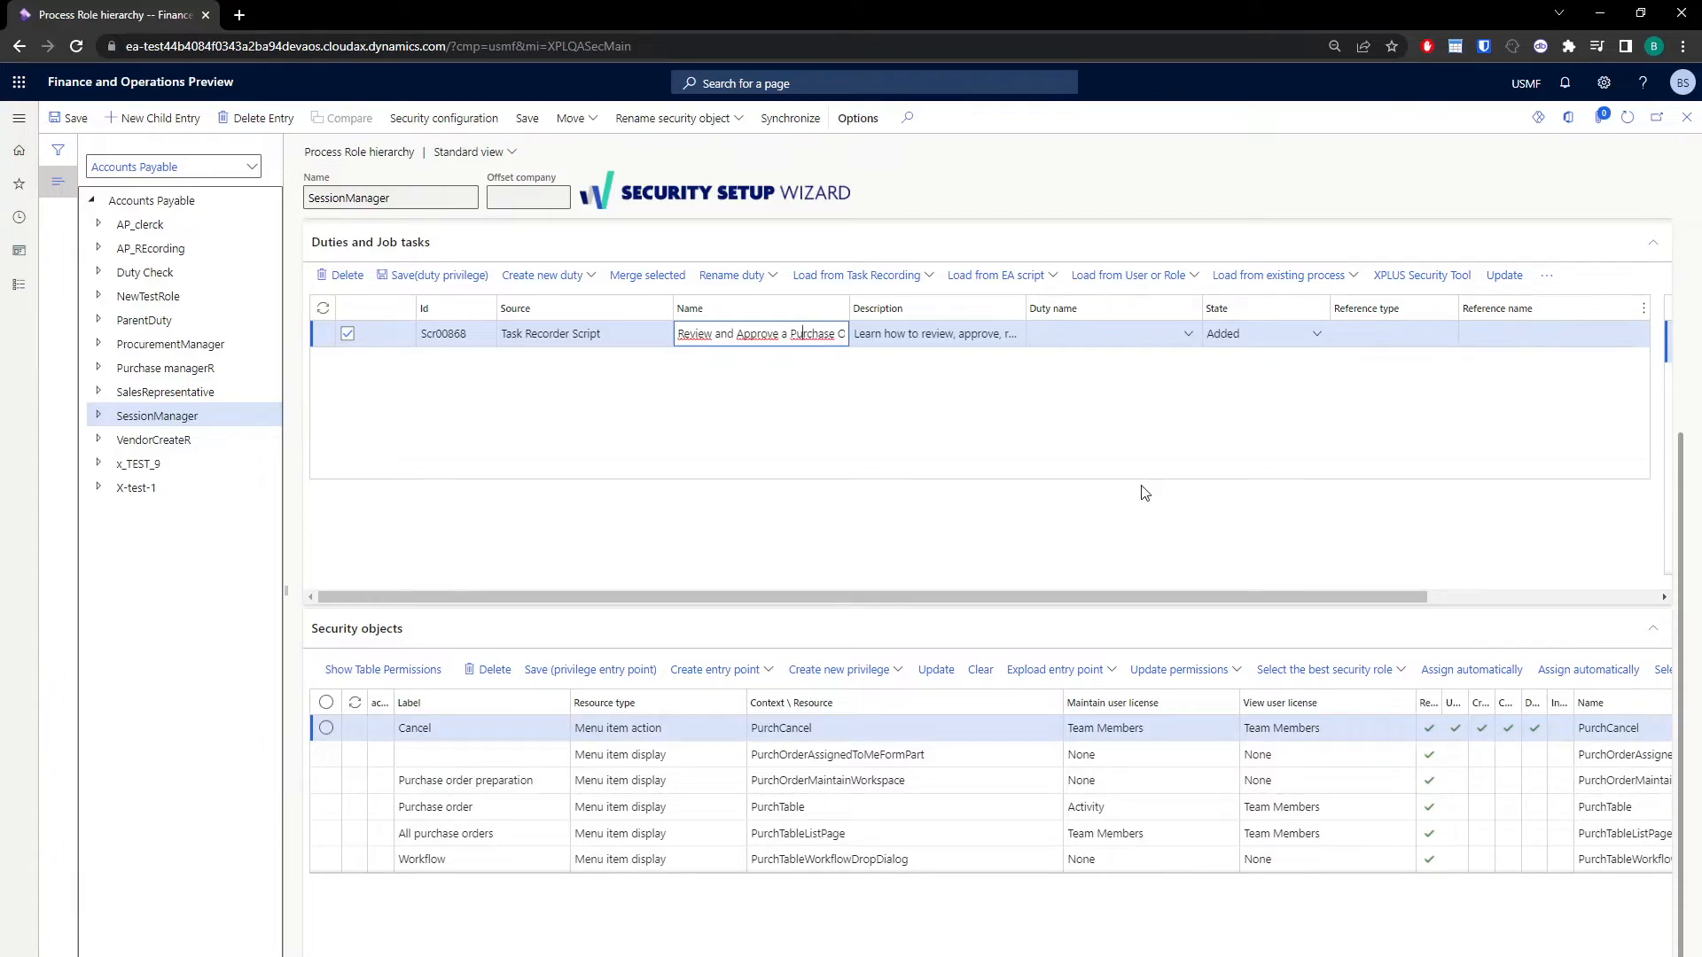
pyautogui.click(1069, 627)
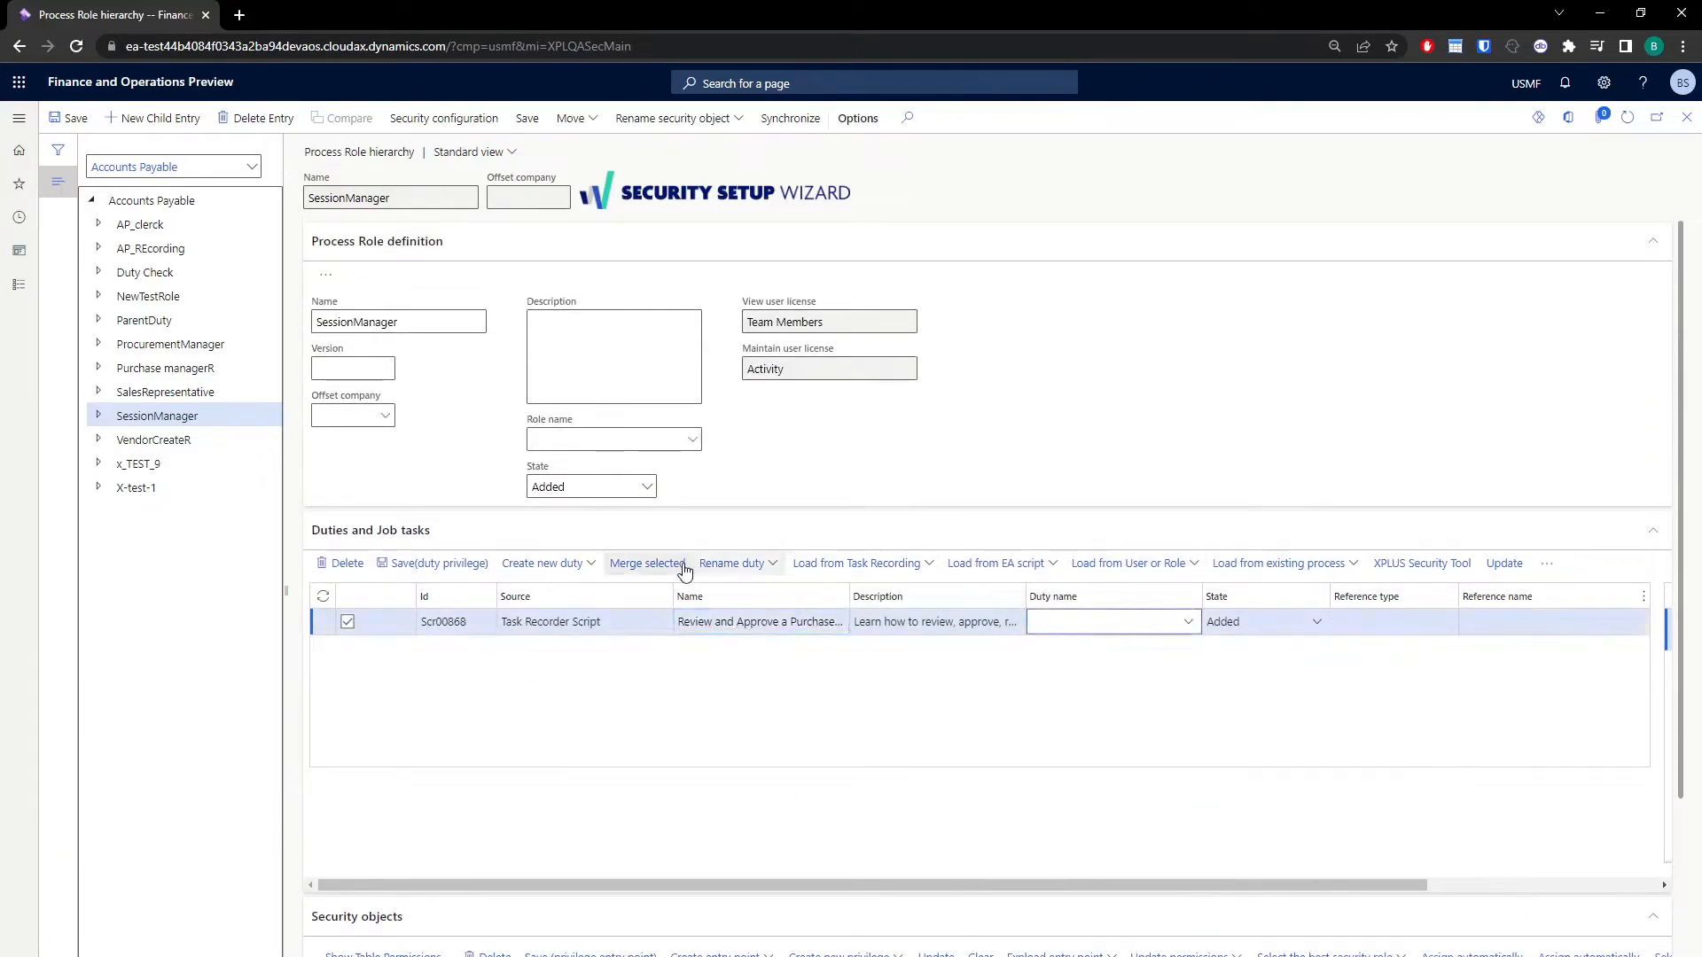
# - Create a new duty named SessionDuty from the merged job task
pyautogui.click(536, 563)
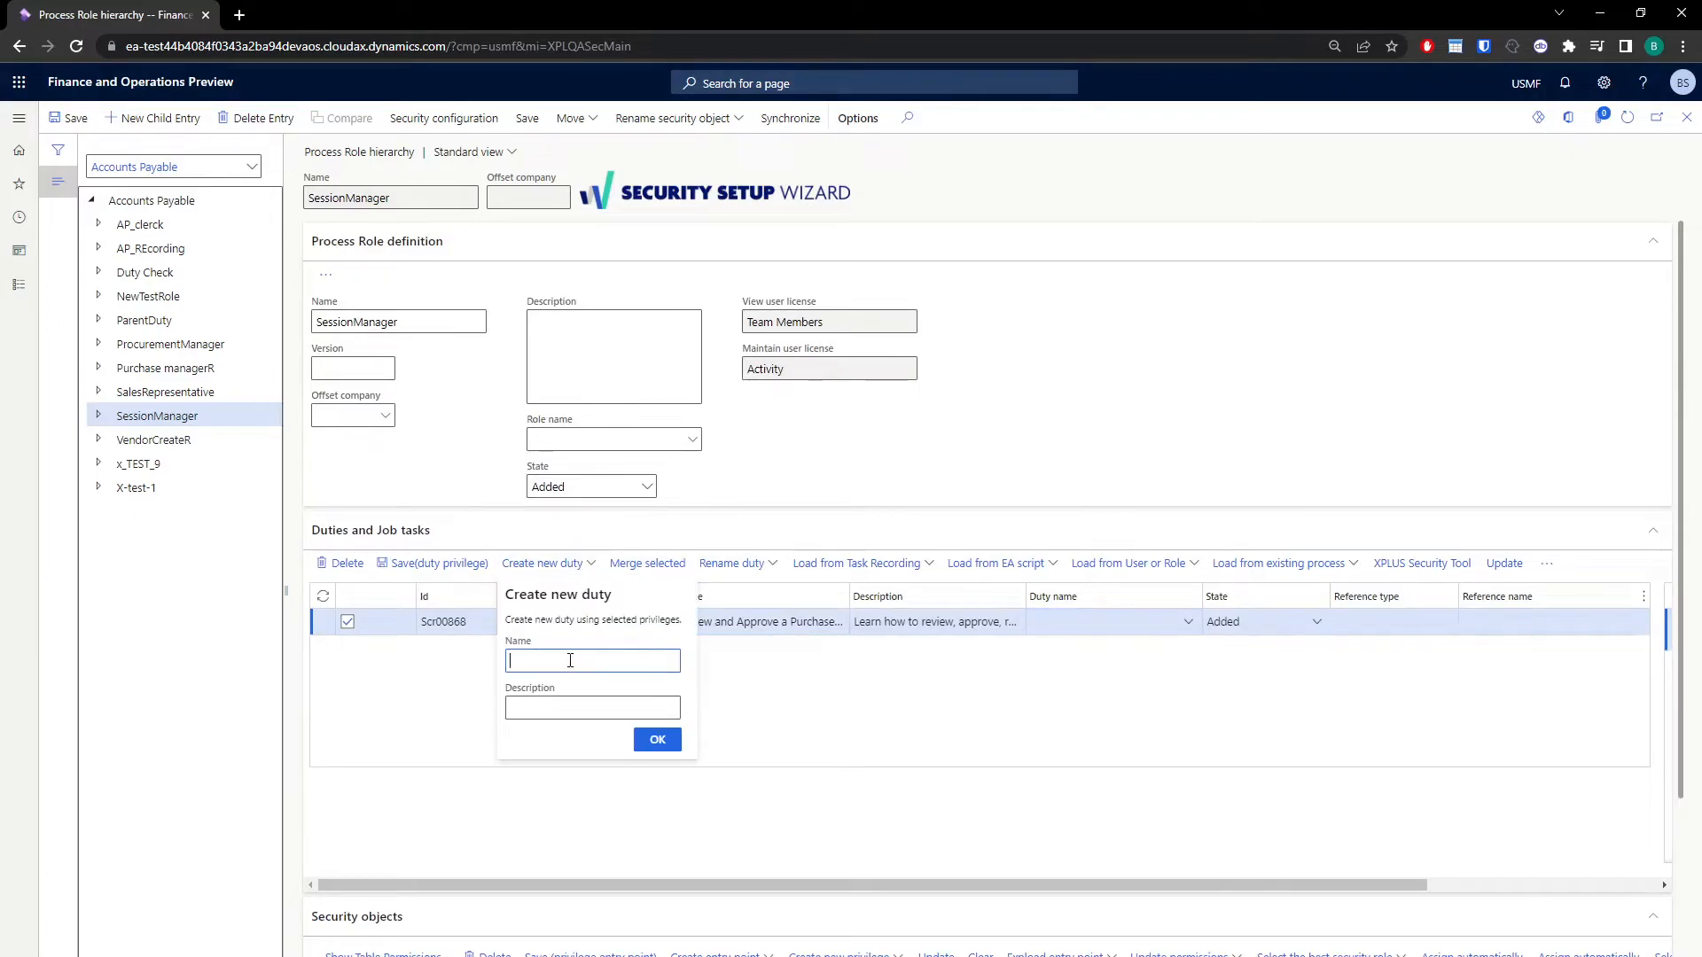
pyautogui.write('SessionDuty')
pyautogui.press('Return')
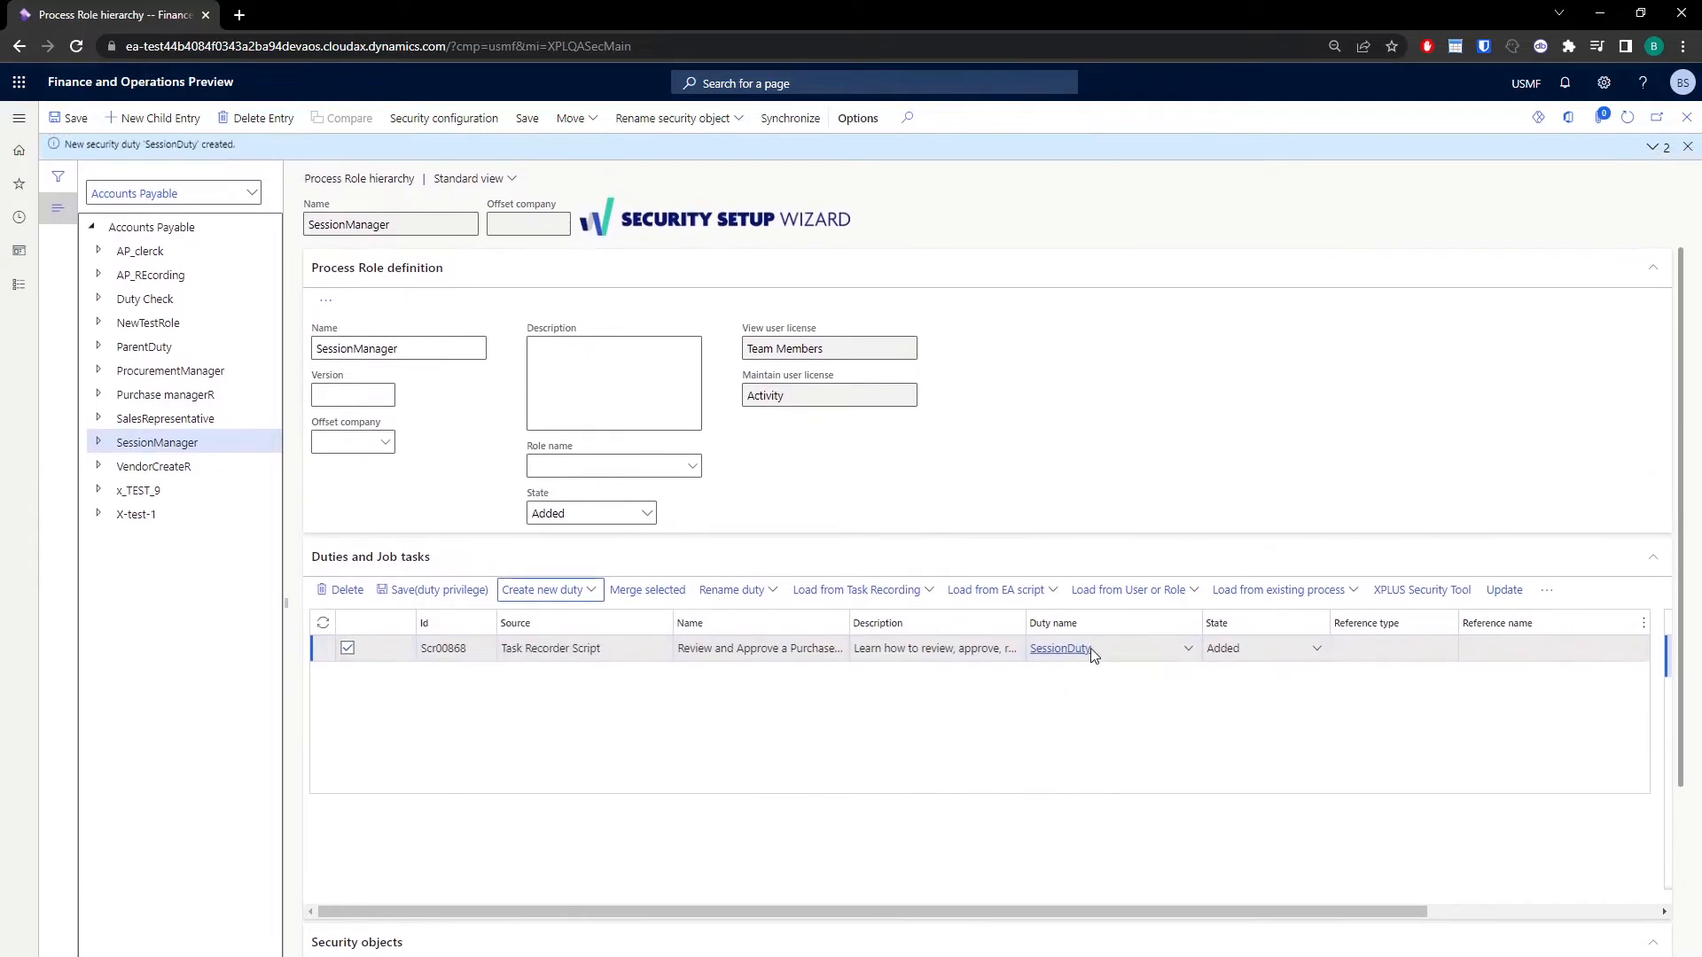
# - Create a new security role named SessionRoleM for the SessionManager process role, copying the entered name before confirming
pyautogui.click(325, 300)
pyautogui.click(385, 374)
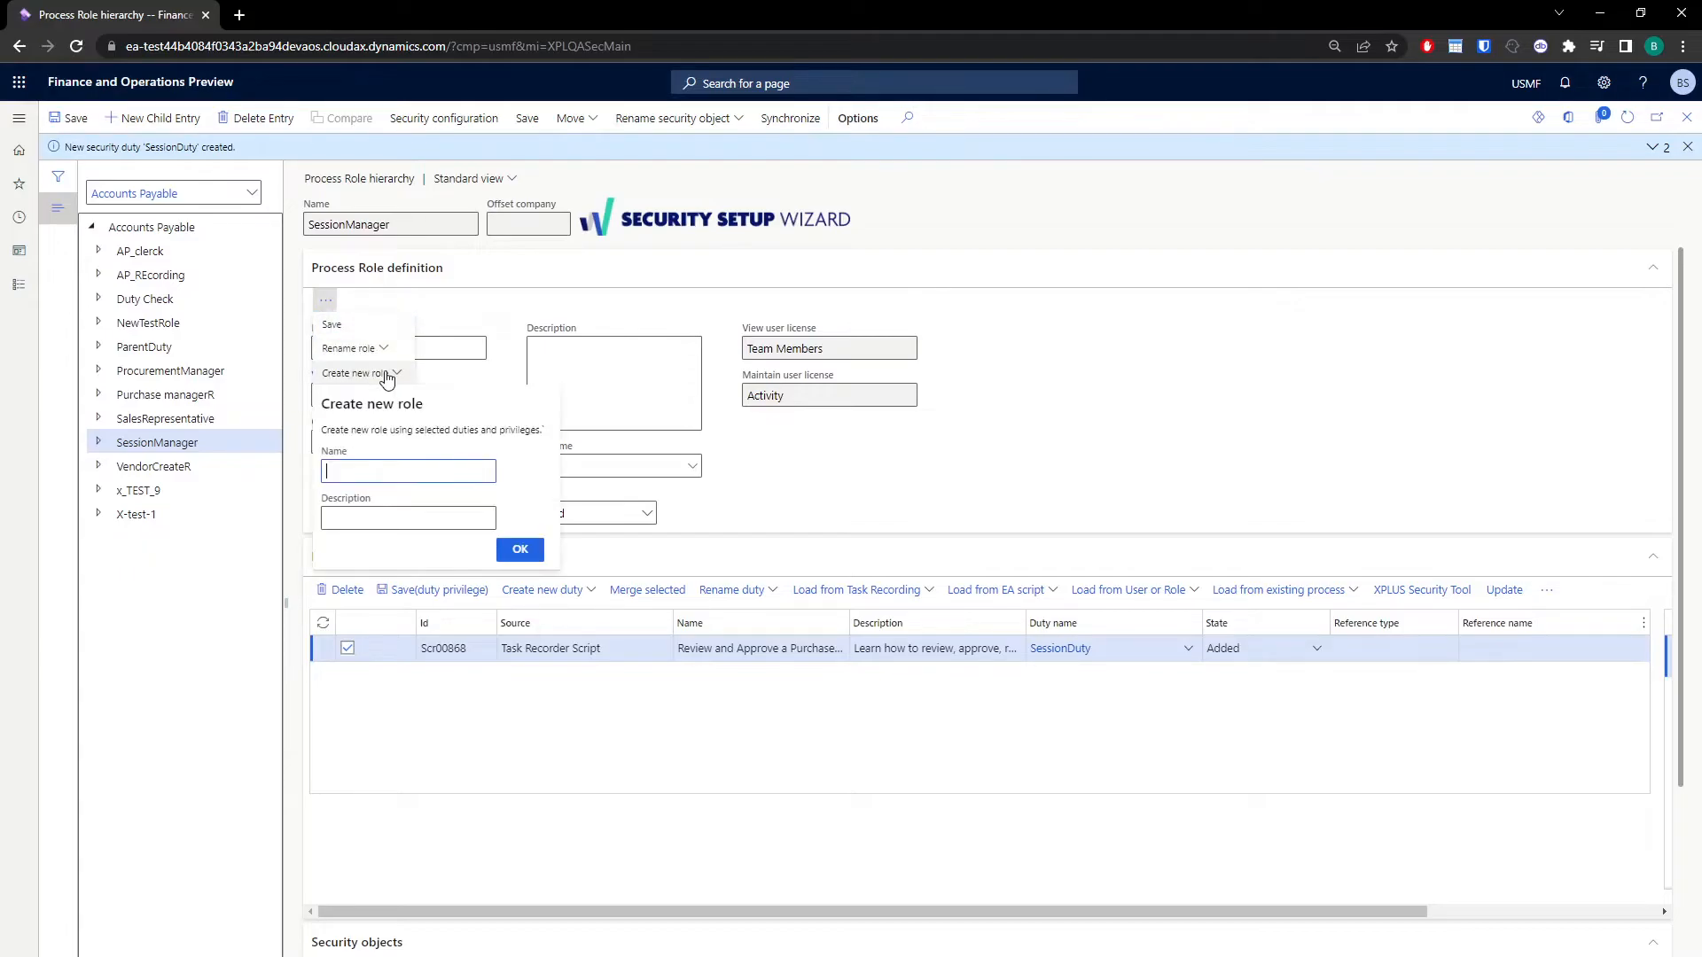
pyautogui.write('SessionRo')
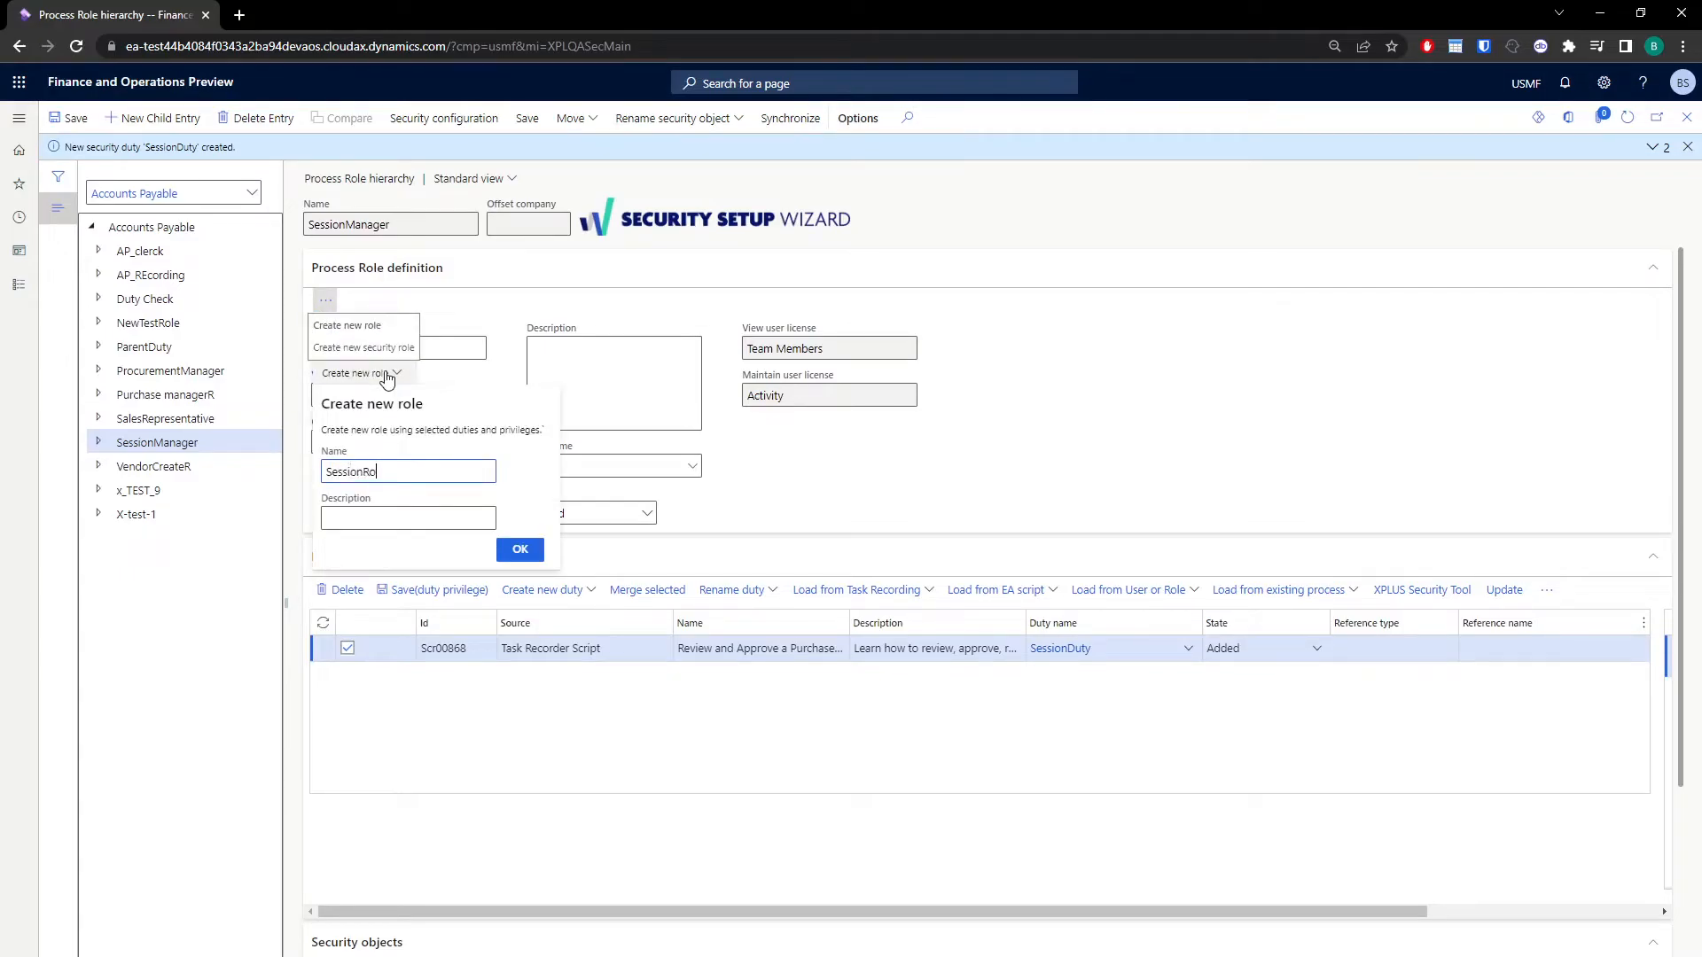
pyautogui.write('leM')
pyautogui.moveTo(419, 465); pyautogui.dragTo(324, 471)
pyautogui.hotkey('ctrl', 'c')
pyautogui.click(526, 551)
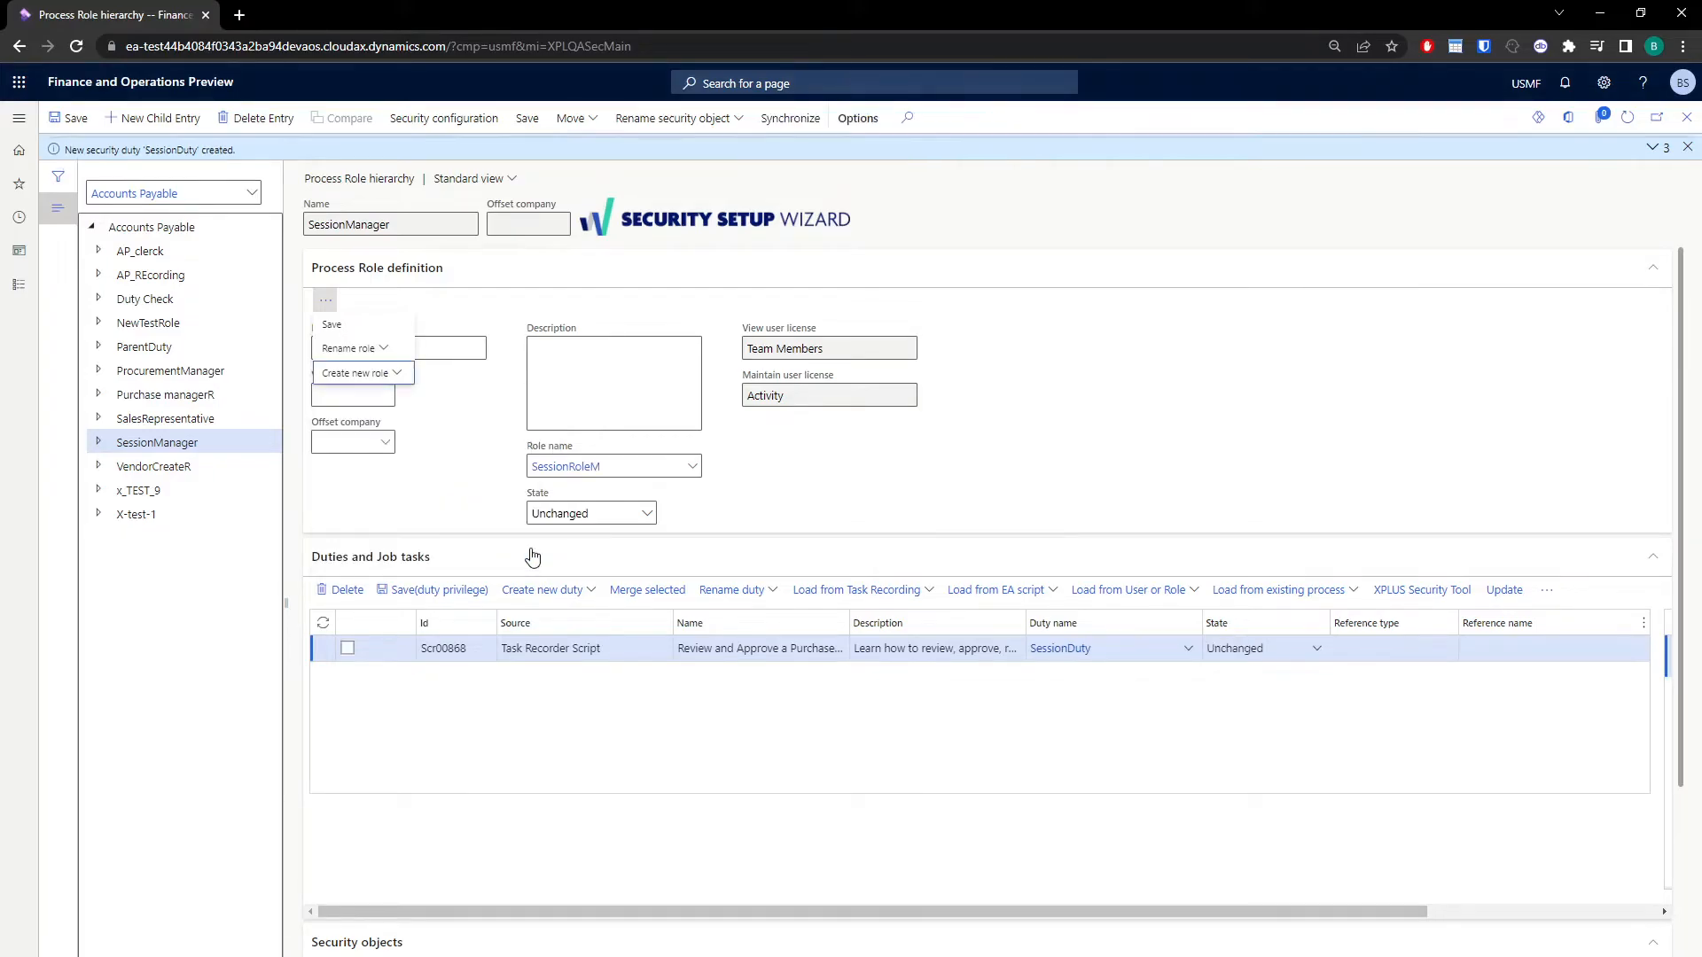
# - Go to the security configuration and filter the roles to those containing SessionRoleM
pyautogui.click(464, 122)
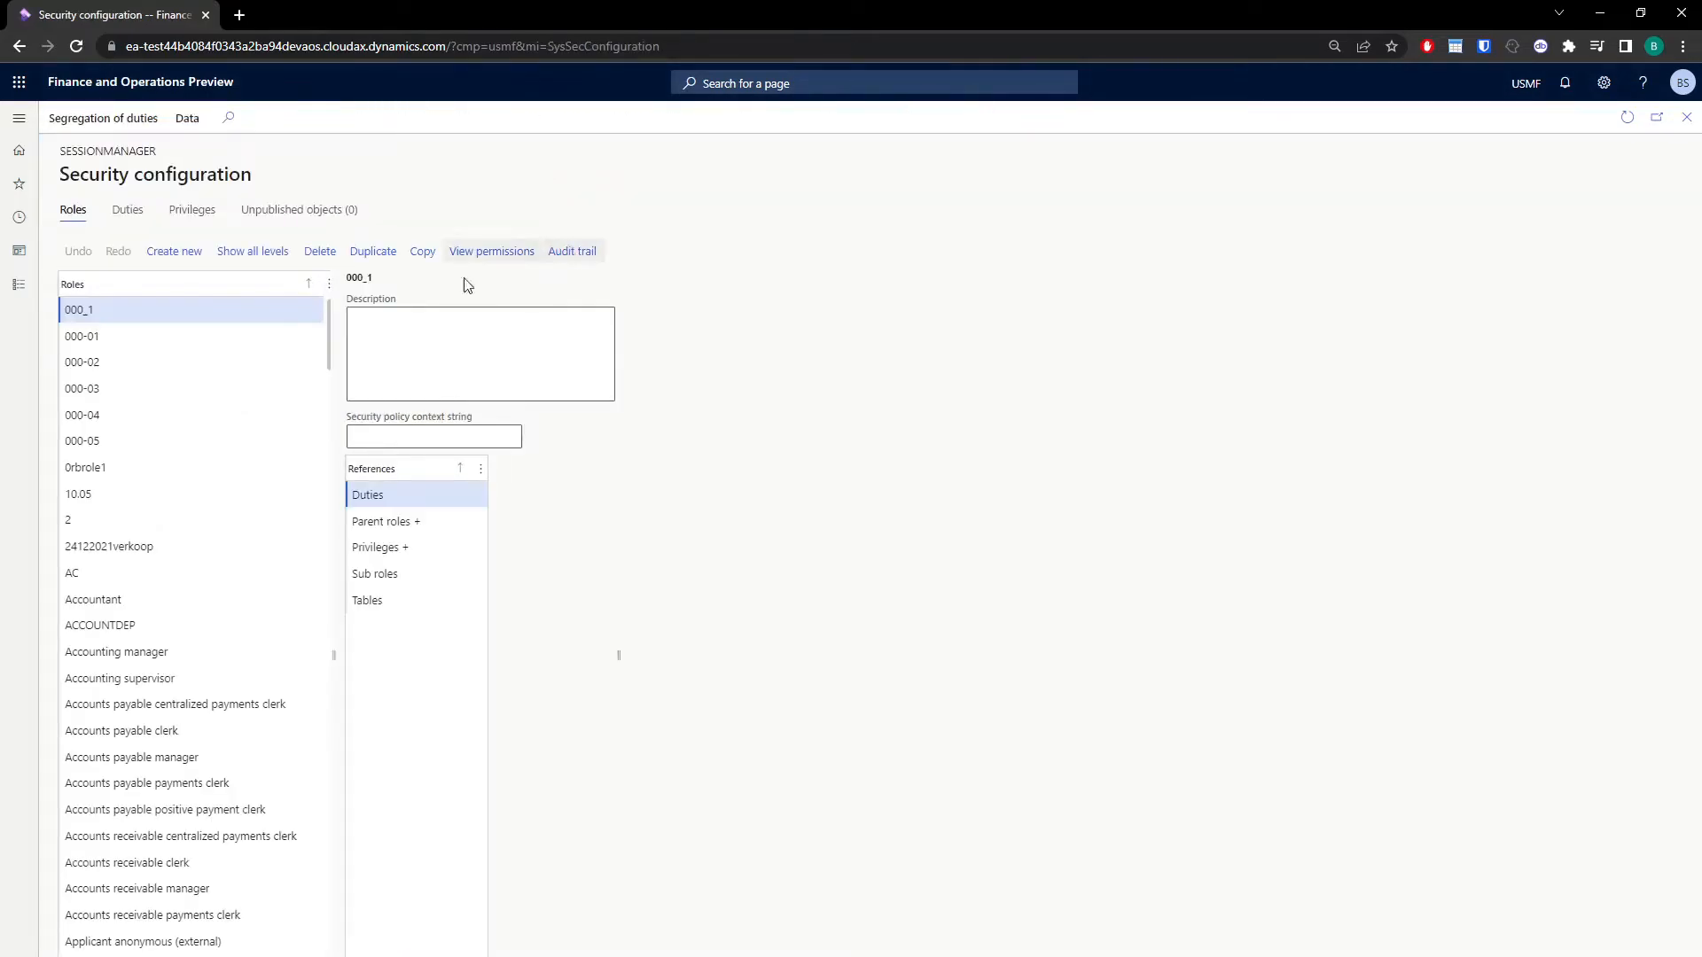
pyautogui.click(222, 288)
pyautogui.hotkey('ctrl', 'v')
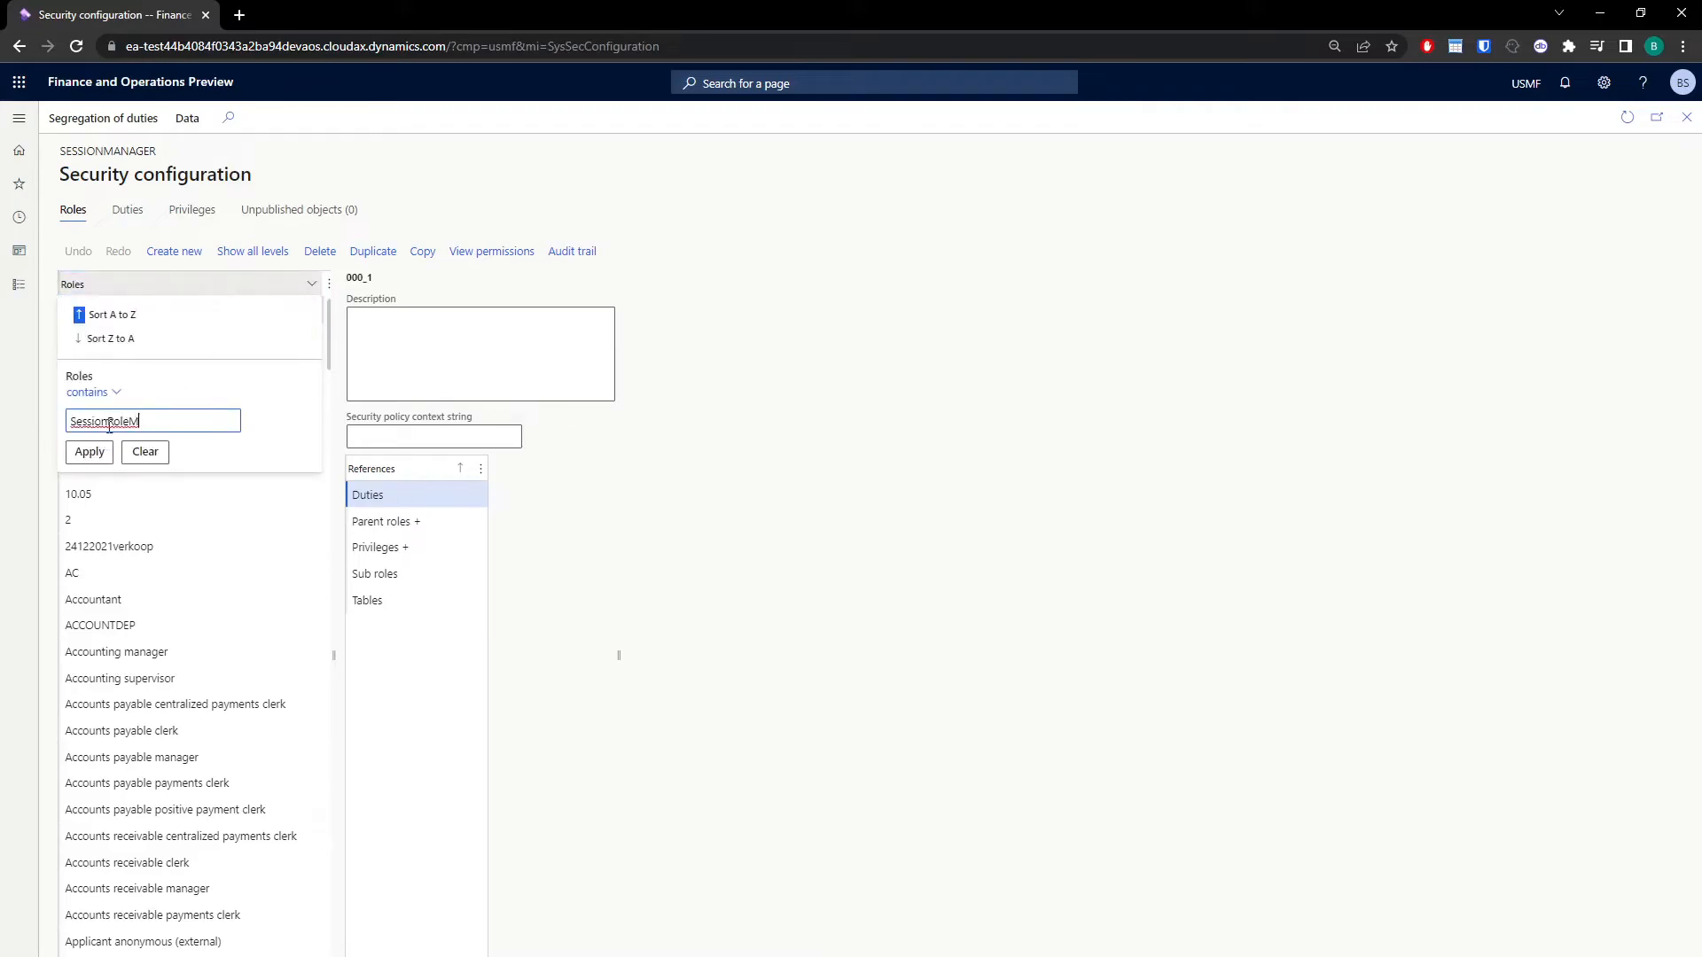
pyautogui.click(89, 452)
# - Drill down from the SessionRoleM role through its SessionDuty duty to the SessionDuty privilege
pyautogui.click(377, 494)
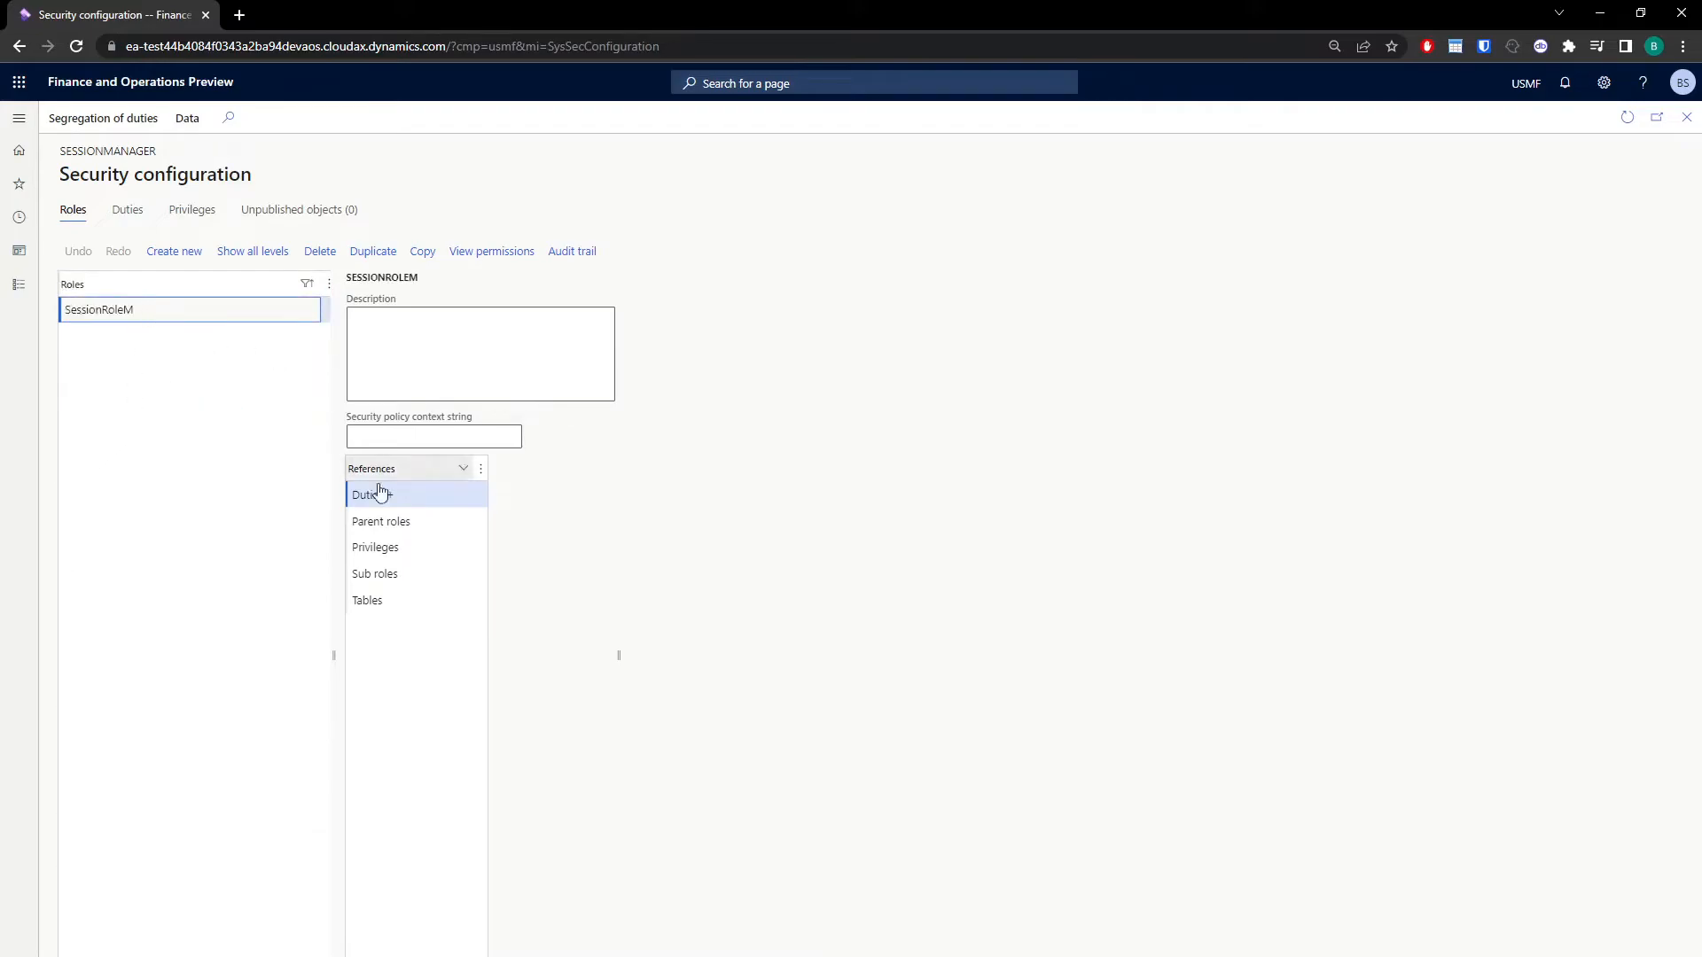
pyautogui.click(734, 319)
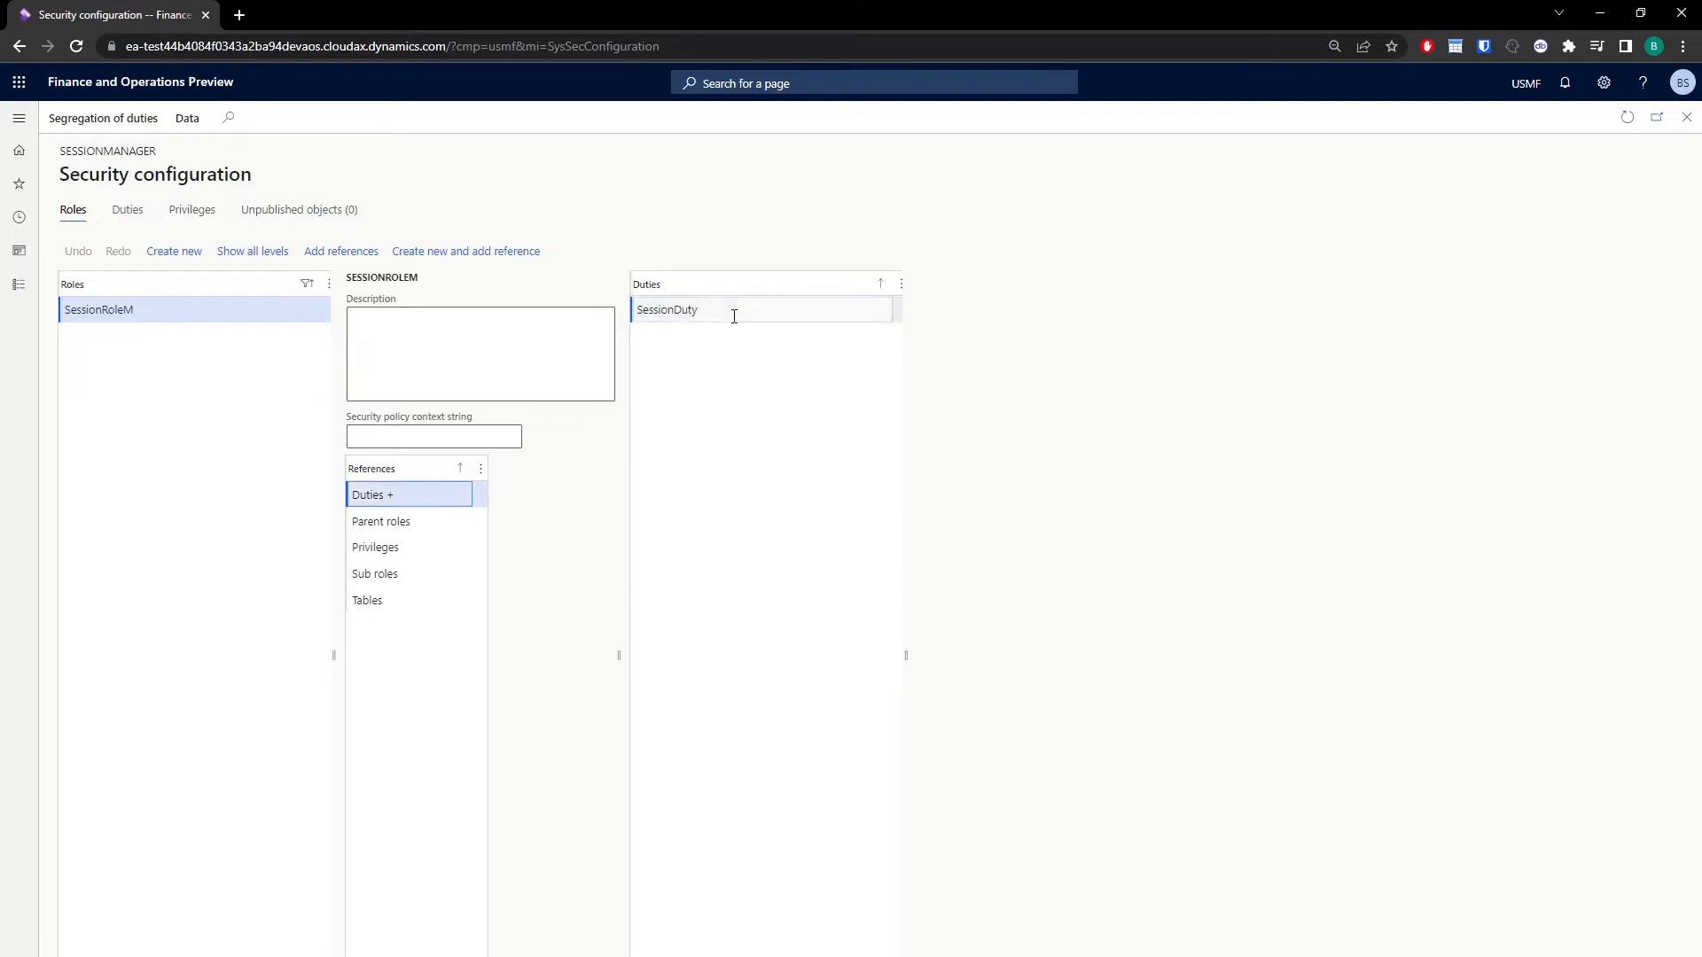
pyautogui.click(962, 450)
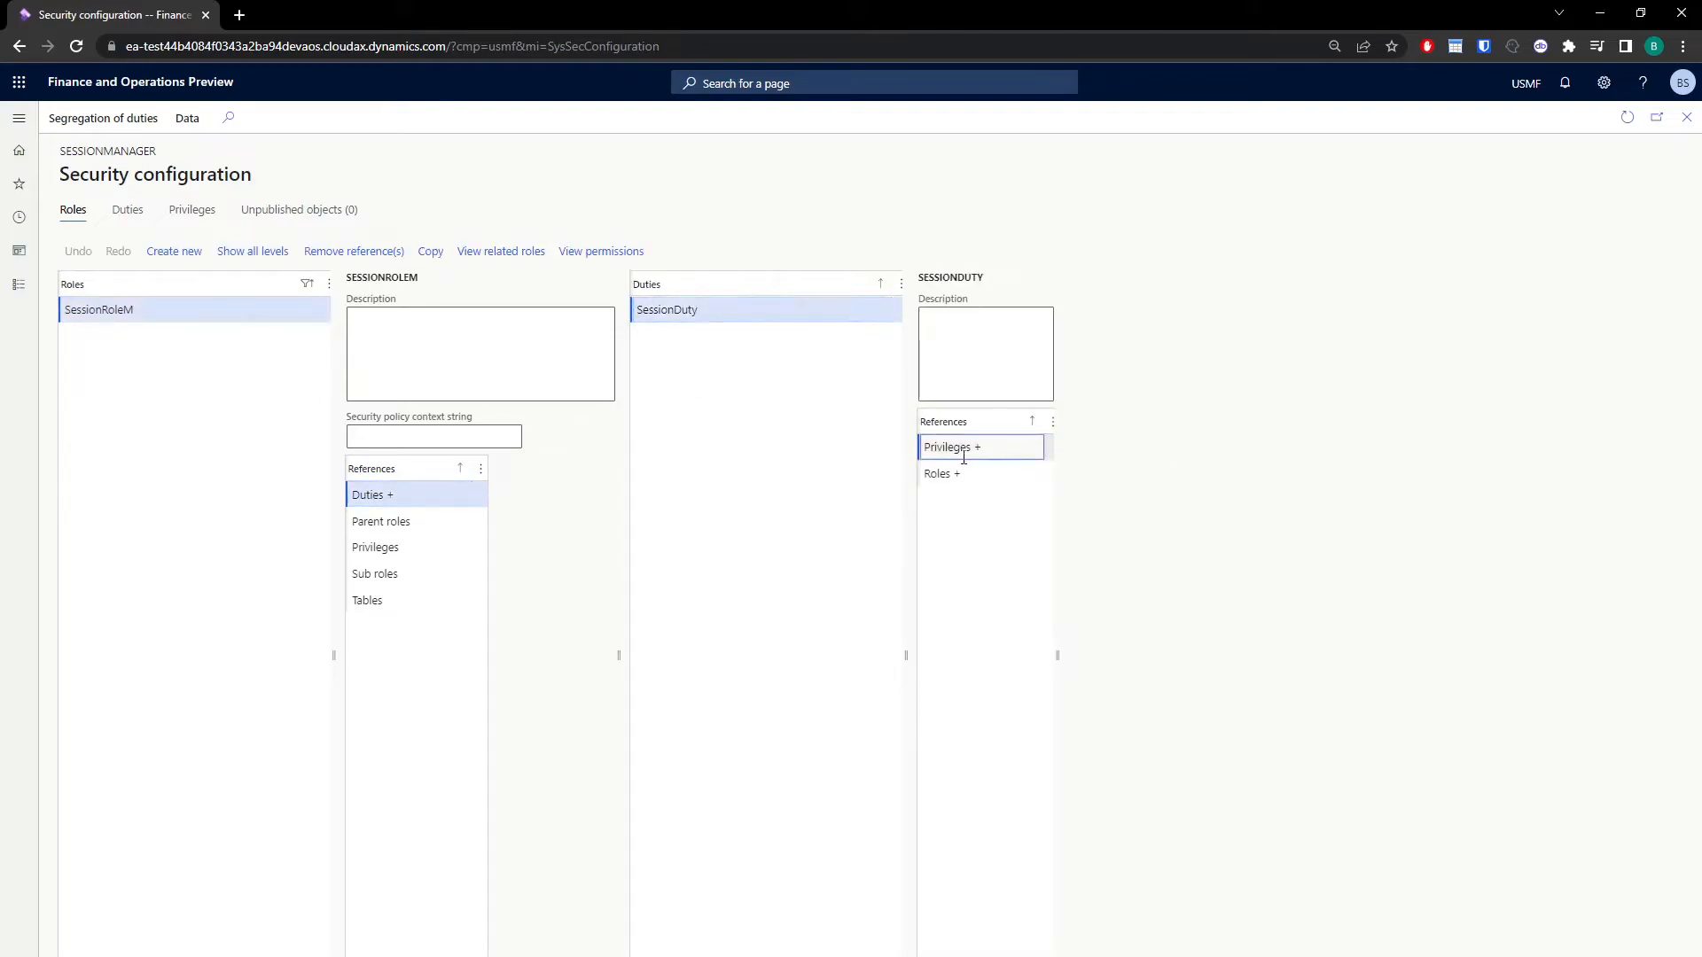
pyautogui.click(944, 342)
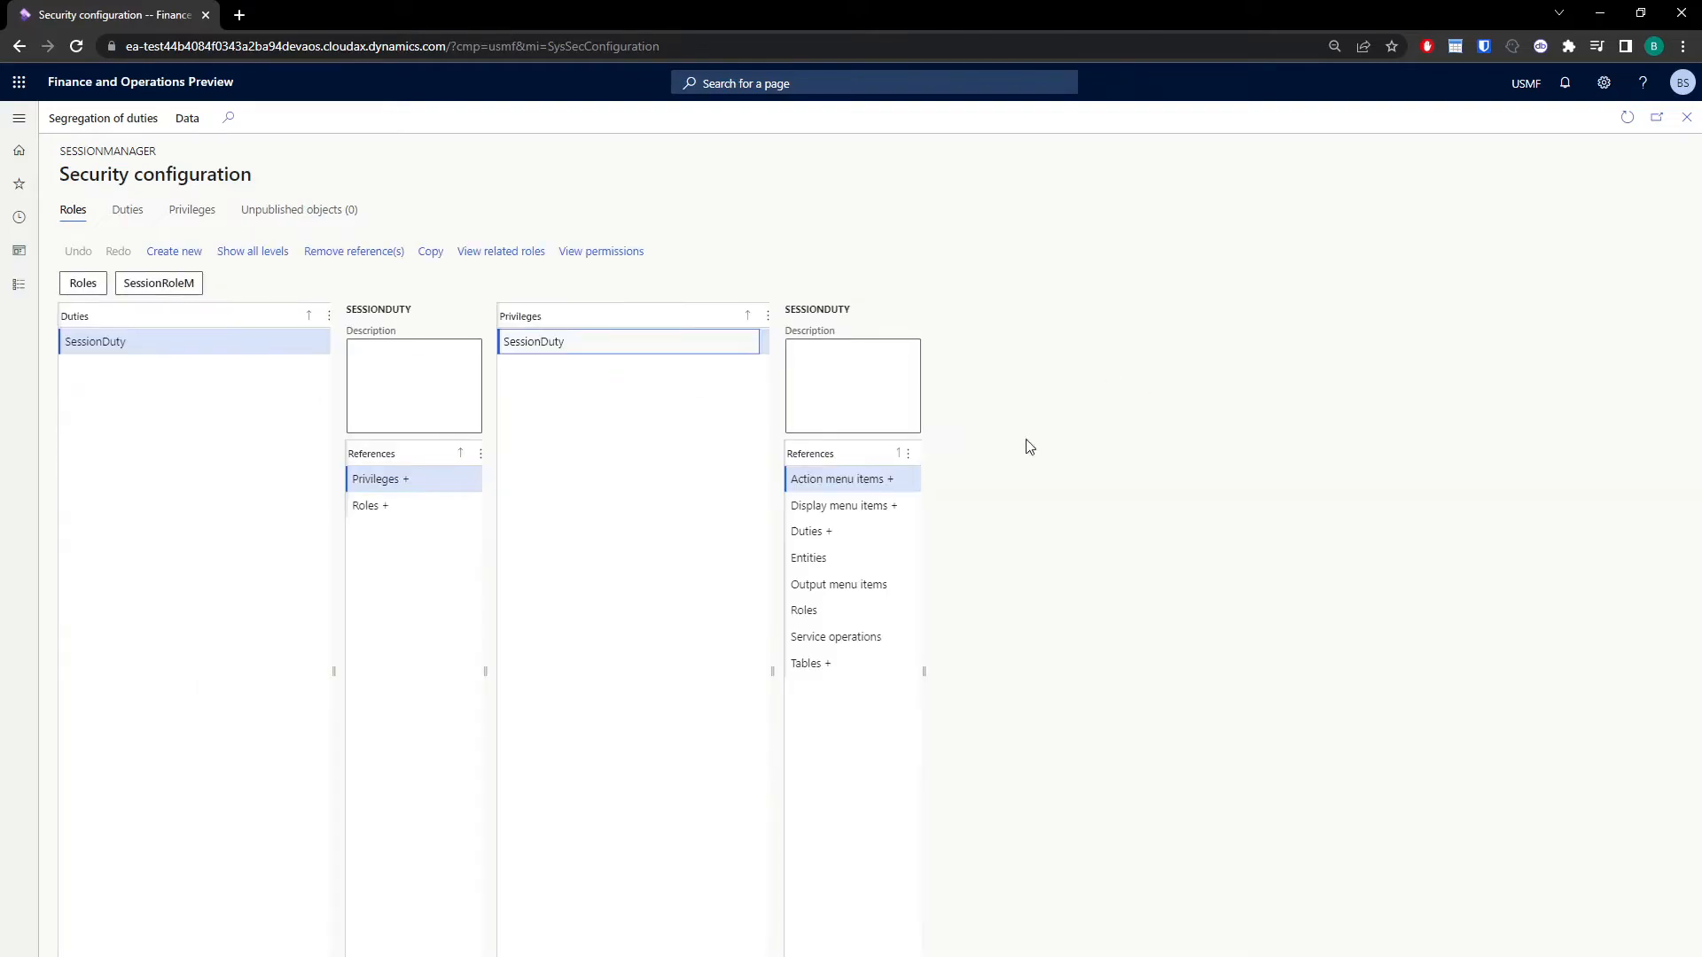
# - Inspect the privilege's PurchTable display menu item, including its access permissions and the controls of its PurchTable form
pyautogui.click(864, 496)
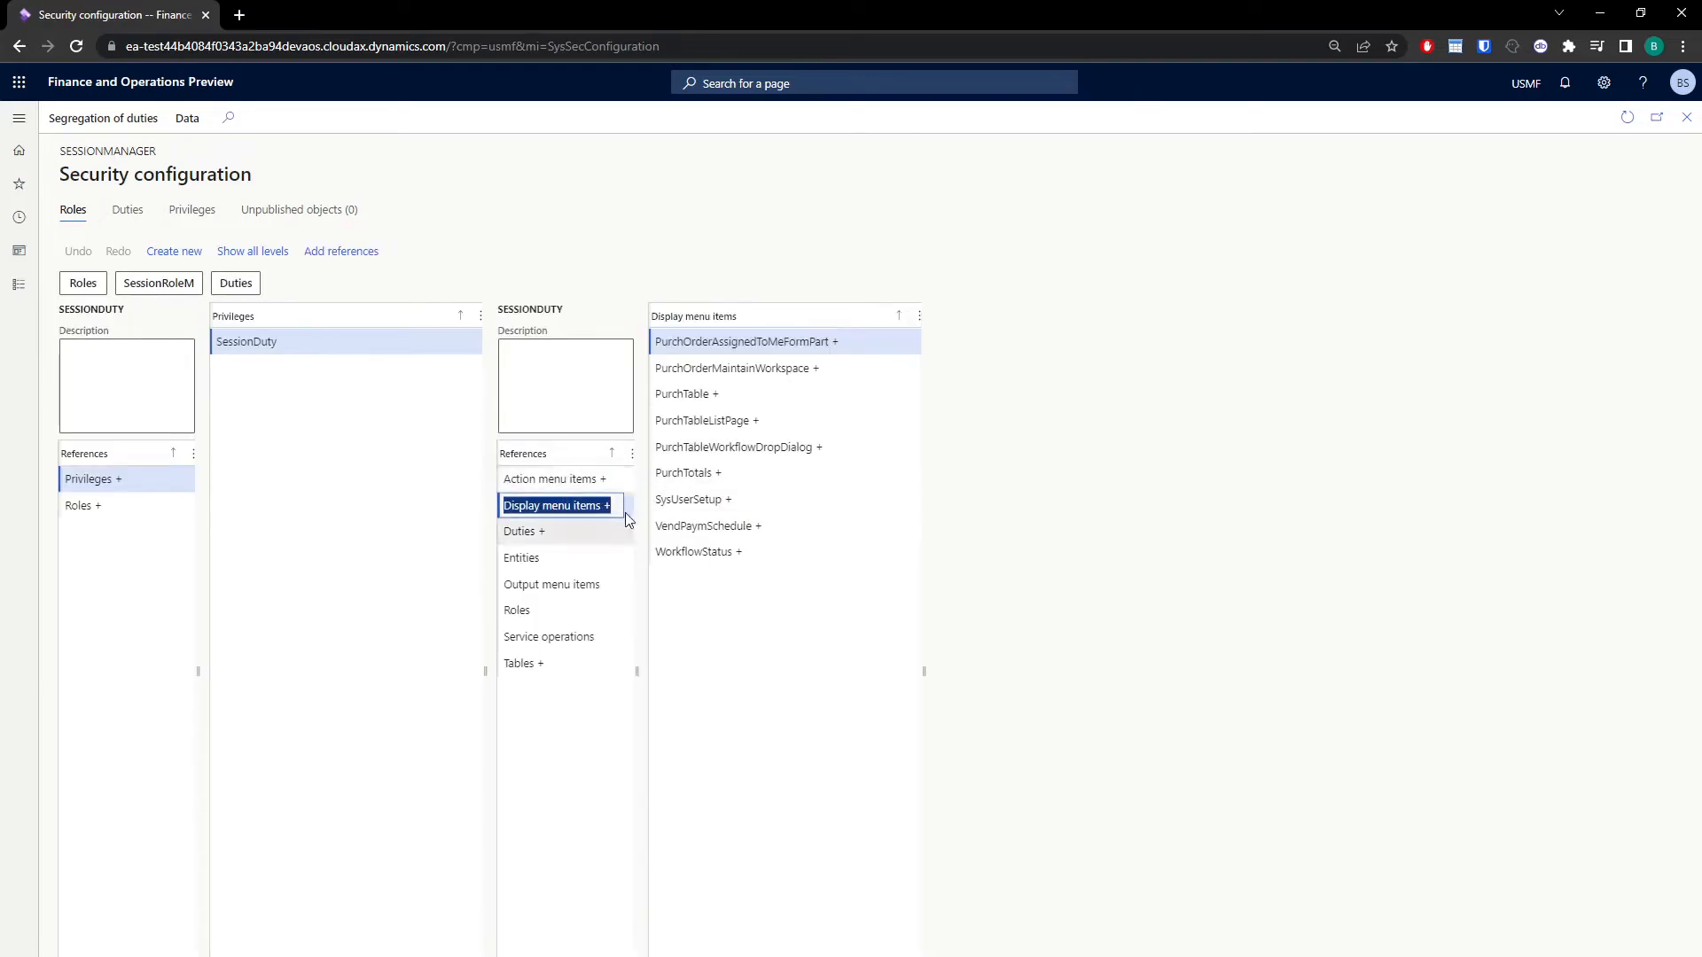
pyautogui.click(698, 394)
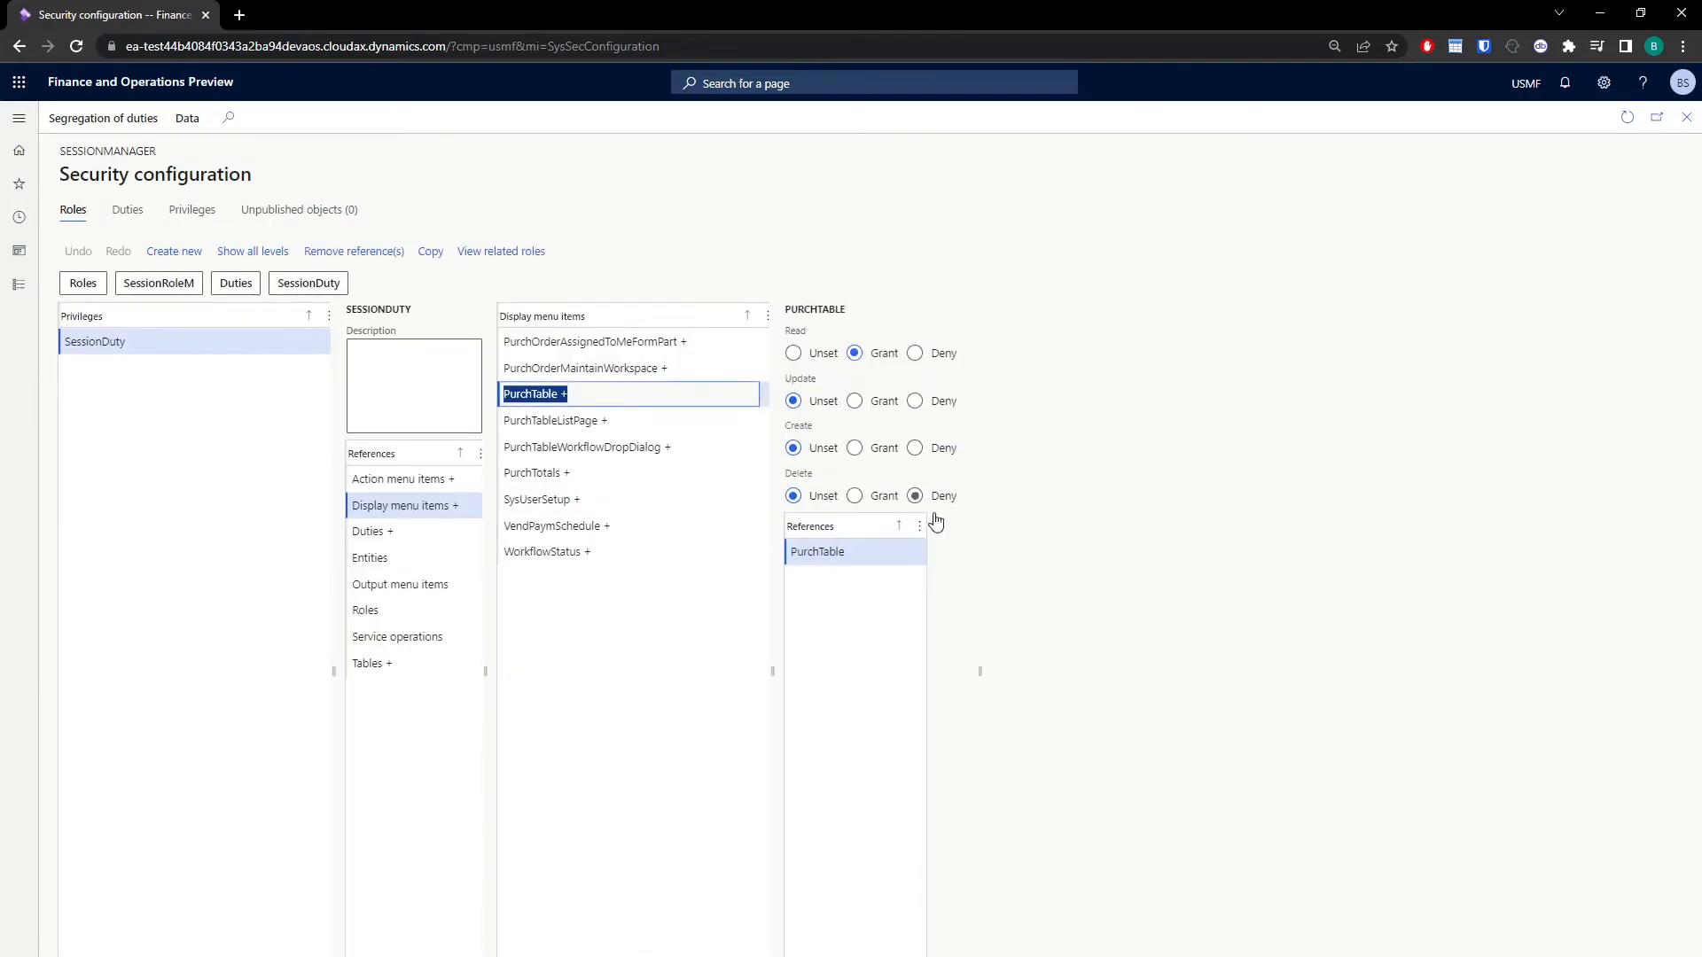
pyautogui.click(864, 552)
pyautogui.click(791, 346)
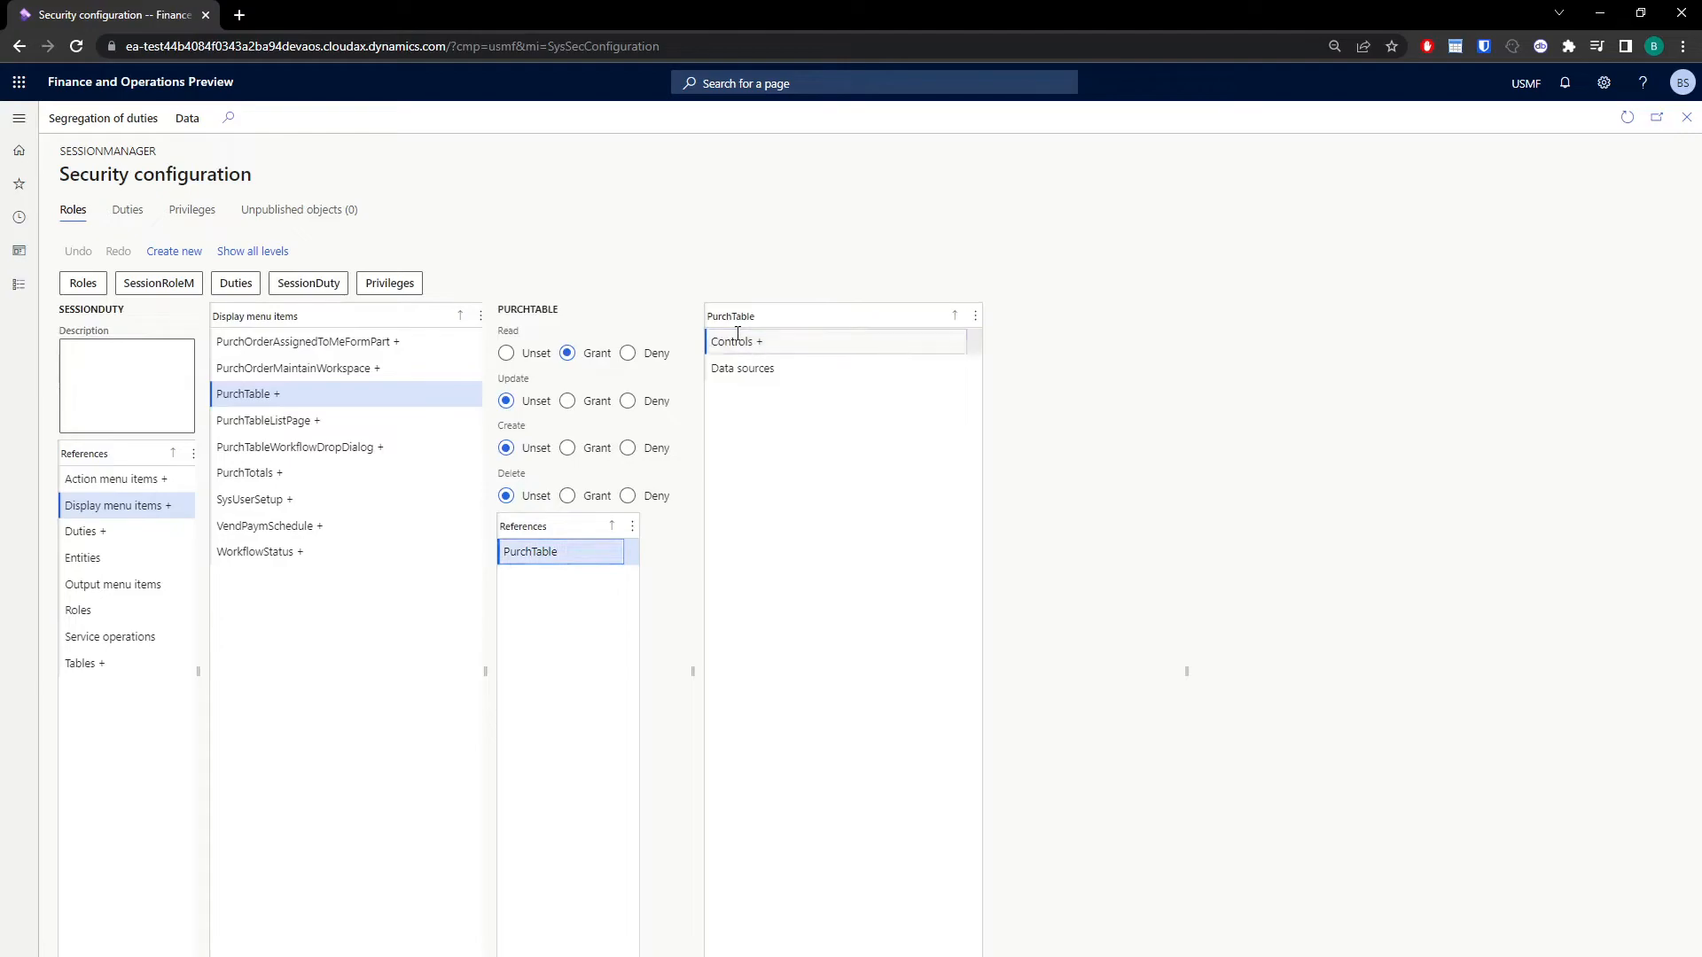